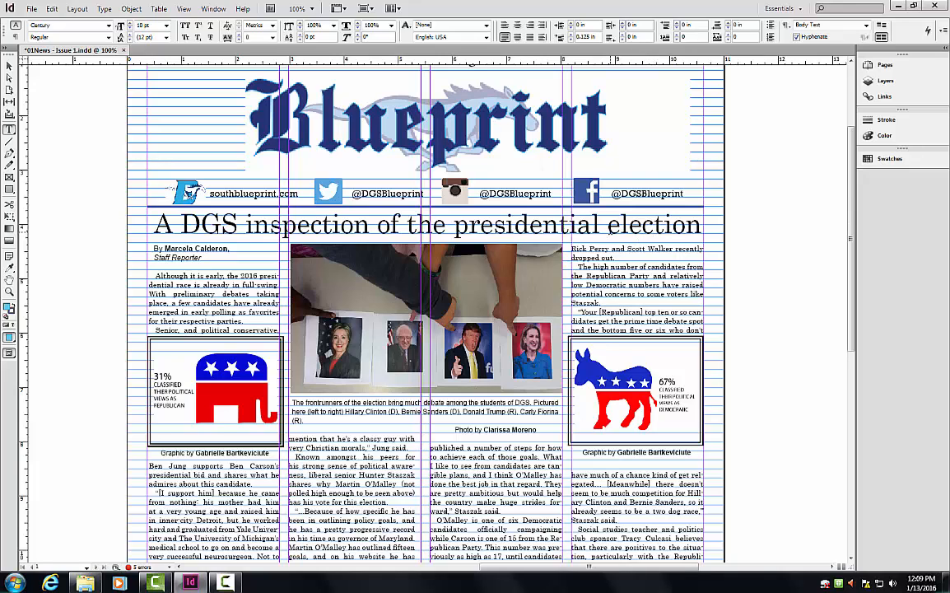
# Delete the headline 'A DGS inspection of the presidential election', leaving its empty frame selected.
pyautogui.click(616, 215)
pyautogui.tripleClick(616, 216)
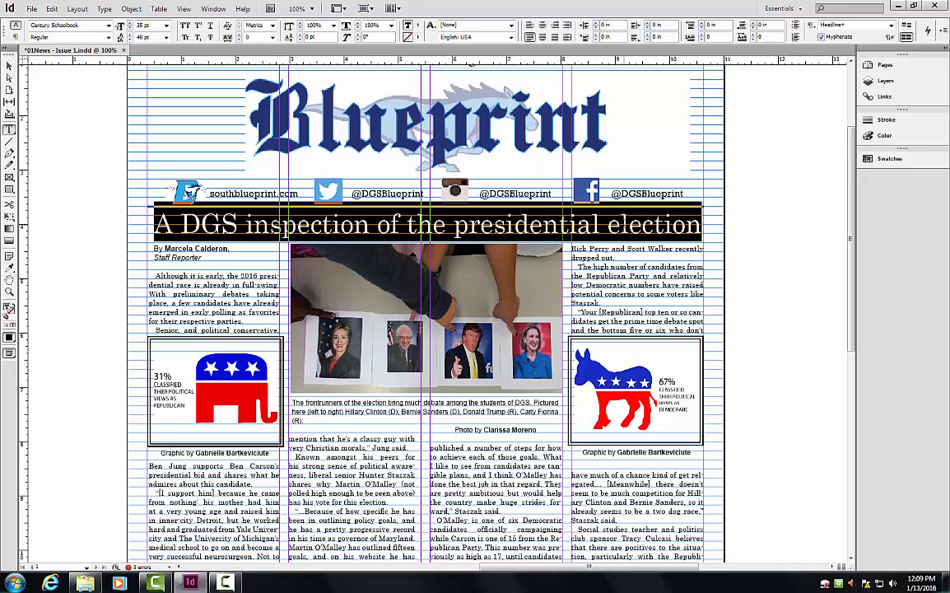
pyautogui.press('Delete')
pyautogui.press('Escape')
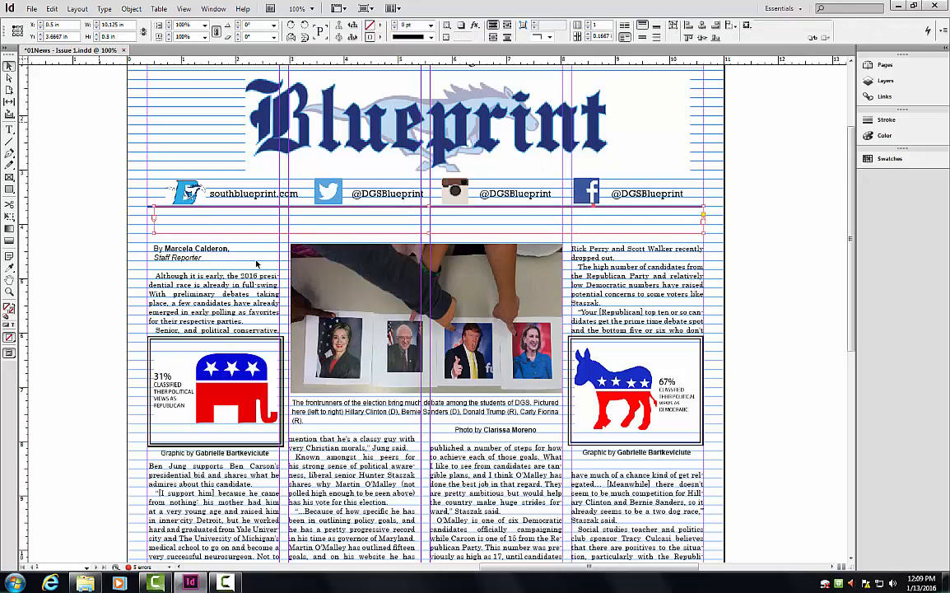
# Delete the empty headline frame and draw a new full-width text frame below the banner.
pyautogui.press('Delete')
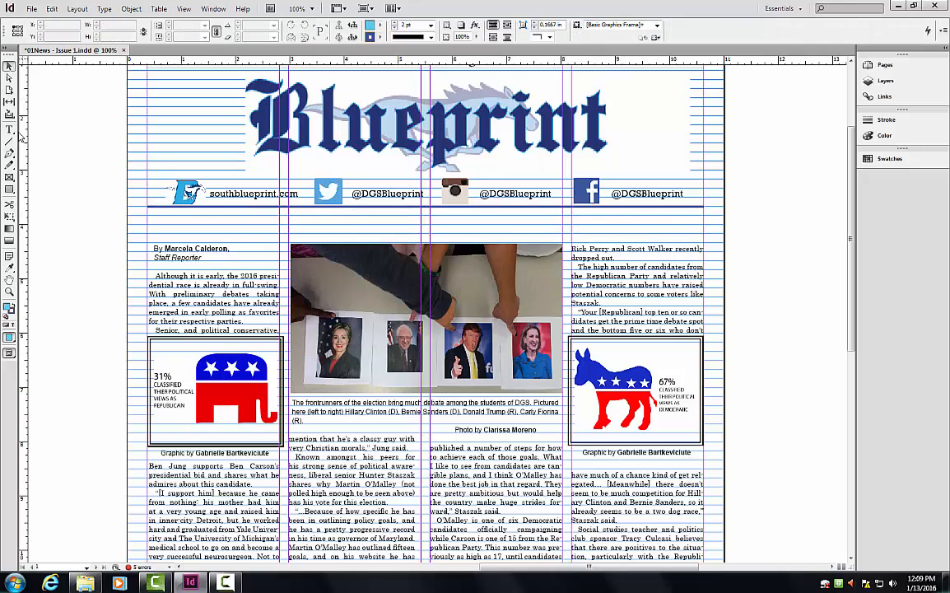
pyautogui.click(9, 130)
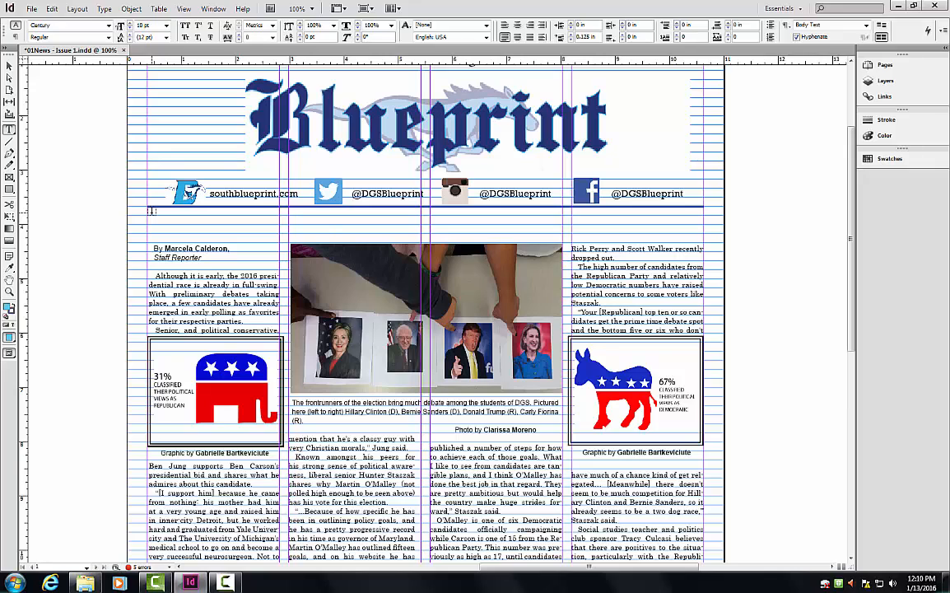
pyautogui.moveTo(152, 211); pyautogui.dragTo(698, 230)
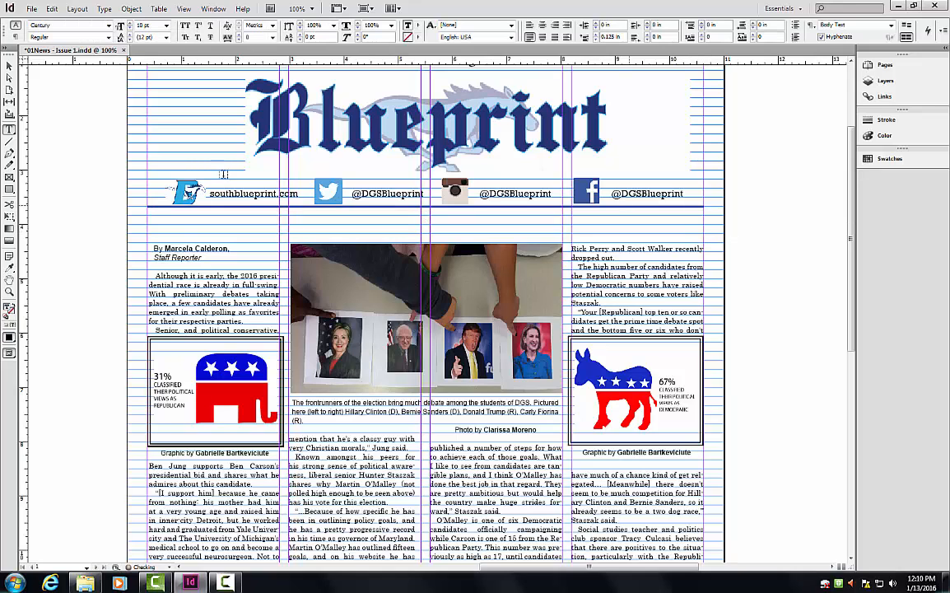
pyautogui.press('Escape')
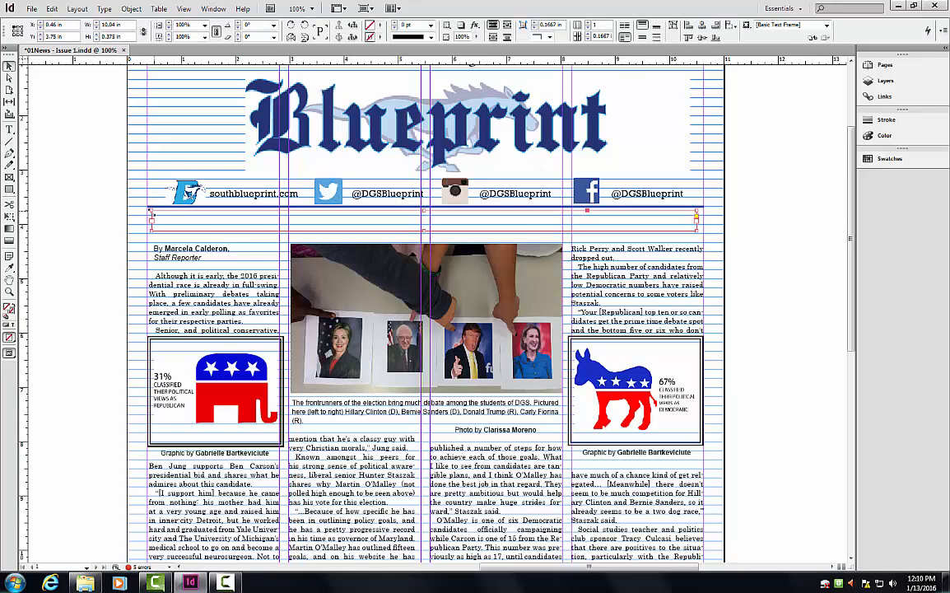
# Resize the new frame to about 10.04 in by 0.5 in and put the cursor inside it.
pyautogui.moveTo(152, 211); pyautogui.dragTo(152, 206)
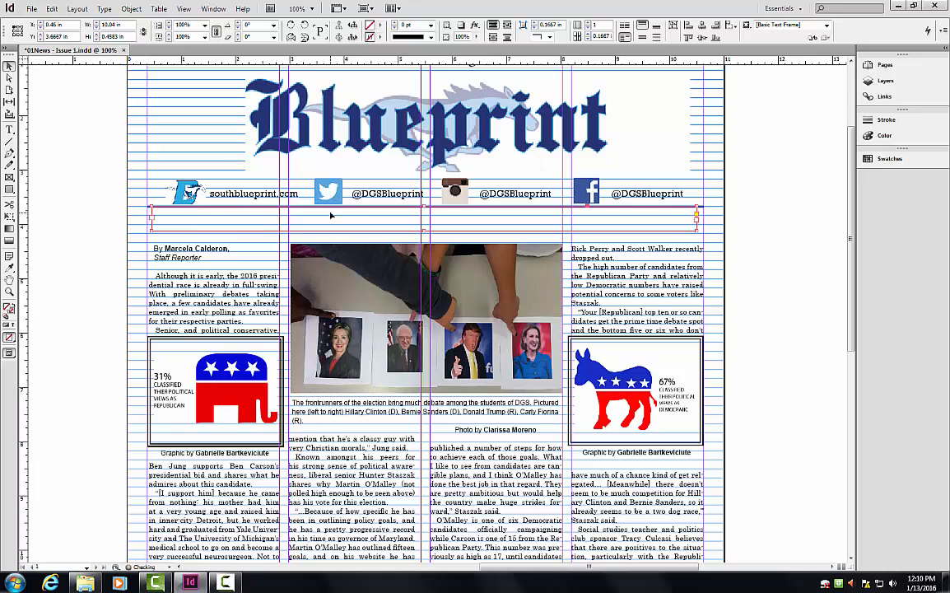
pyautogui.moveTo(423, 233); pyautogui.dragTo(424, 234)
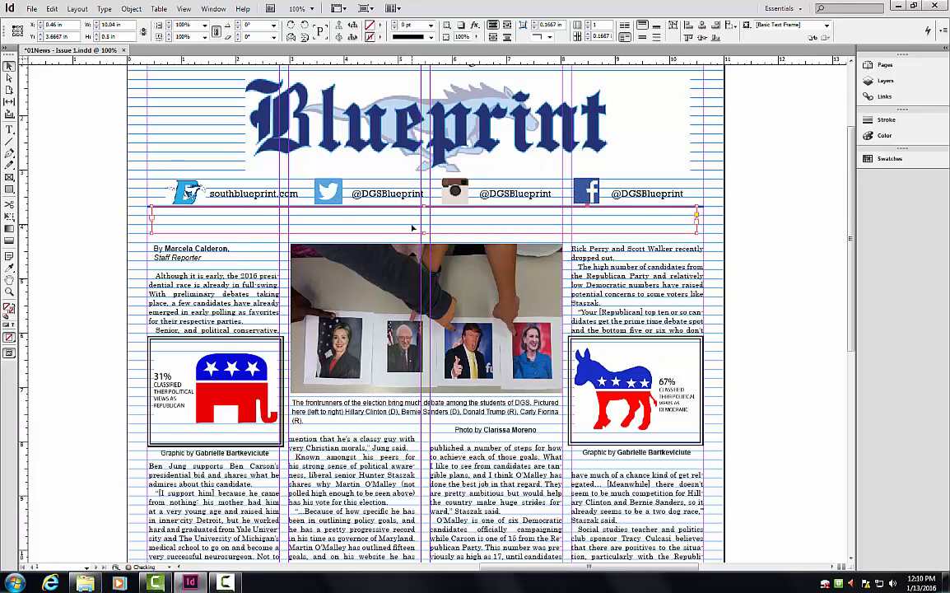
pyautogui.doubleClick(413, 225)
pyautogui.click(9, 66)
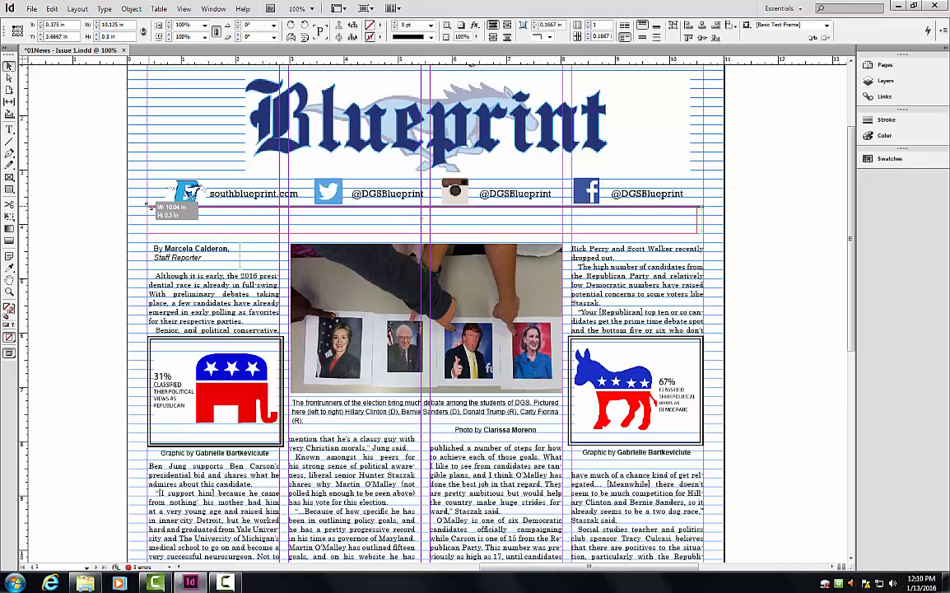
pyautogui.doubleClick(209, 227)
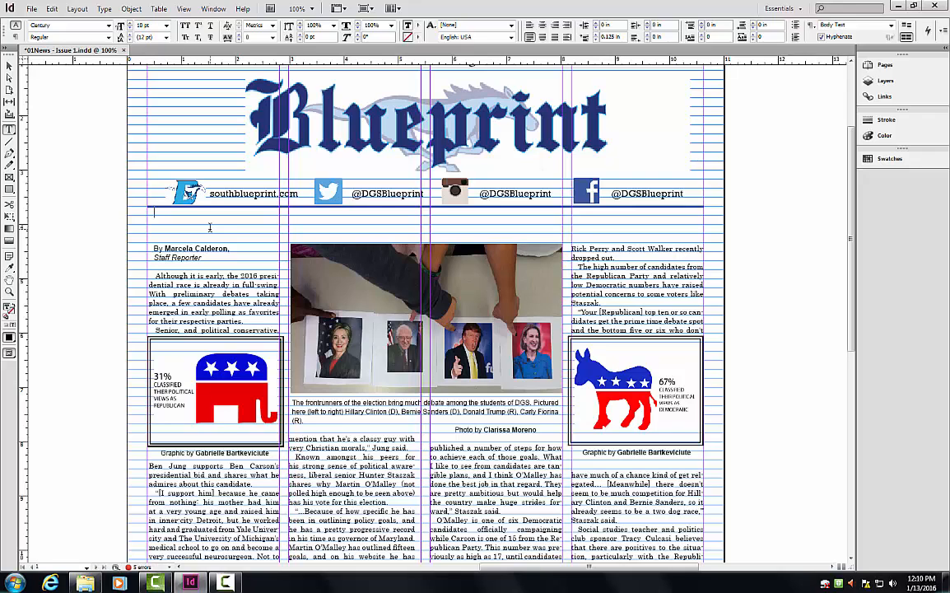
# Type 'A DGS inspection of the presidential election' and apply the Headline paragraph style via Quick Apply.
pyautogui.write('A DGS inspection of the presidenti')
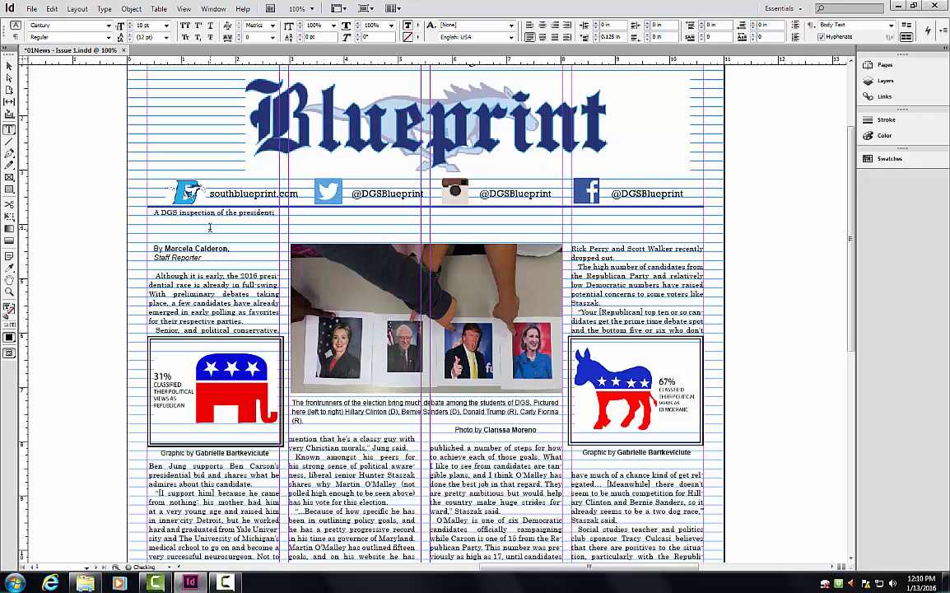
pyautogui.write('al election')
pyautogui.moveTo(318, 216); pyautogui.dragTo(110, 214)
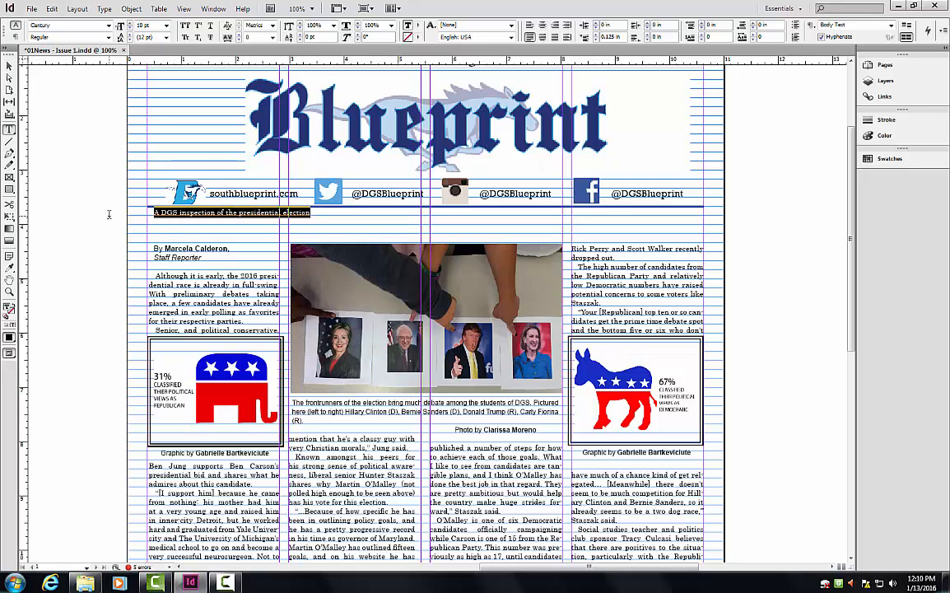
pyautogui.click(930, 32)
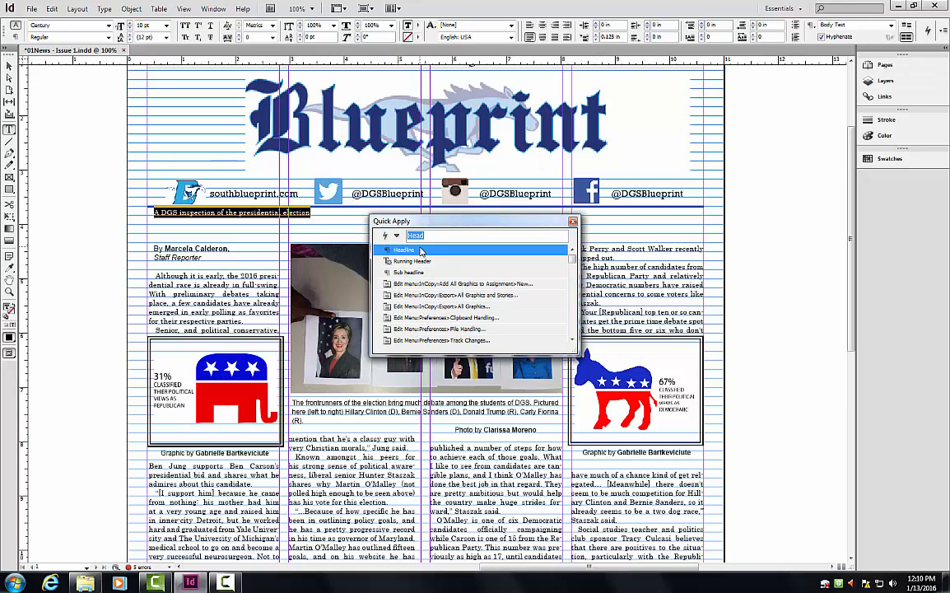
pyautogui.click(421, 250)
pyautogui.click(523, 203)
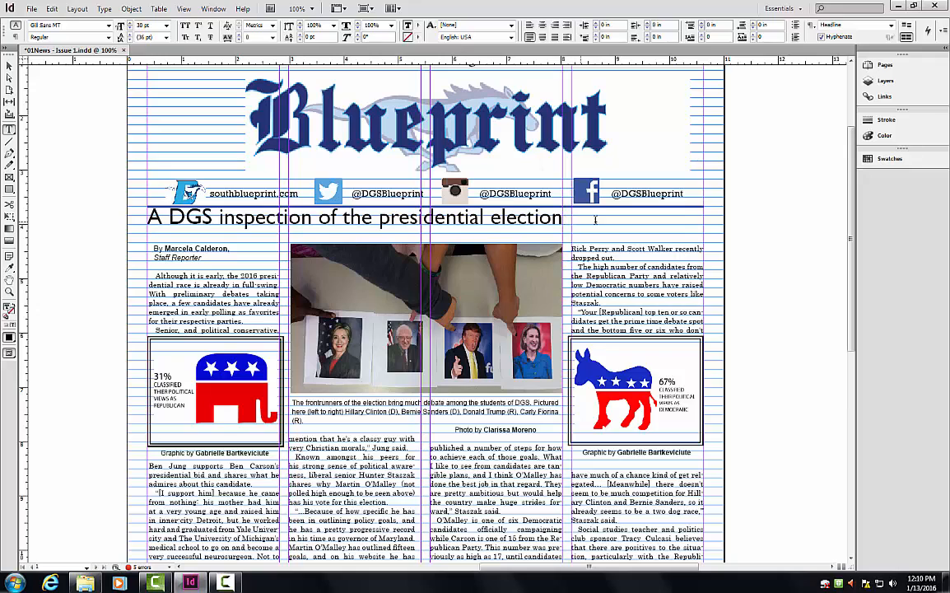
# Nudge the headline frame slightly right, then select the whole headline text.
pyautogui.moveTo(565, 218)
pyautogui.mouseDown()
pyautogui.moveTo(183, 219)
pyautogui.moveTo(573, 218)
pyautogui.mouseUp()
pyautogui.click(10, 65)
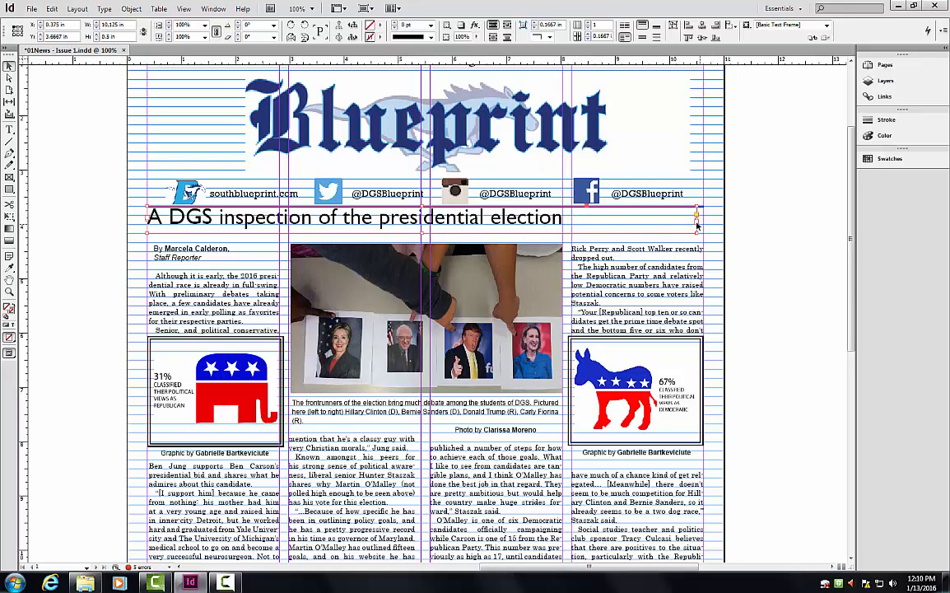
pyautogui.moveTo(696, 224); pyautogui.dragTo(704, 224)
pyautogui.doubleClick(590, 223)
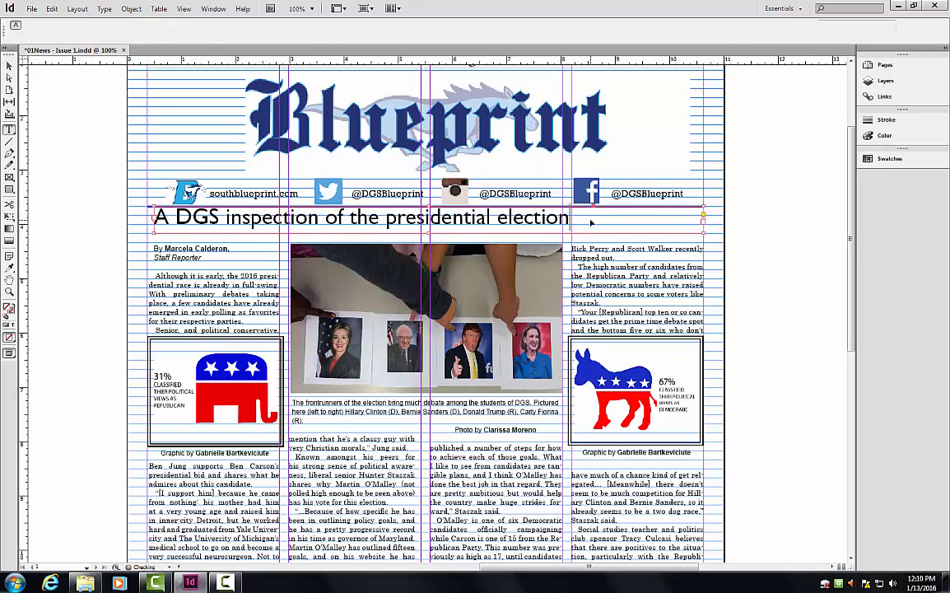
pyautogui.moveTo(569, 218); pyautogui.dragTo(144, 212)
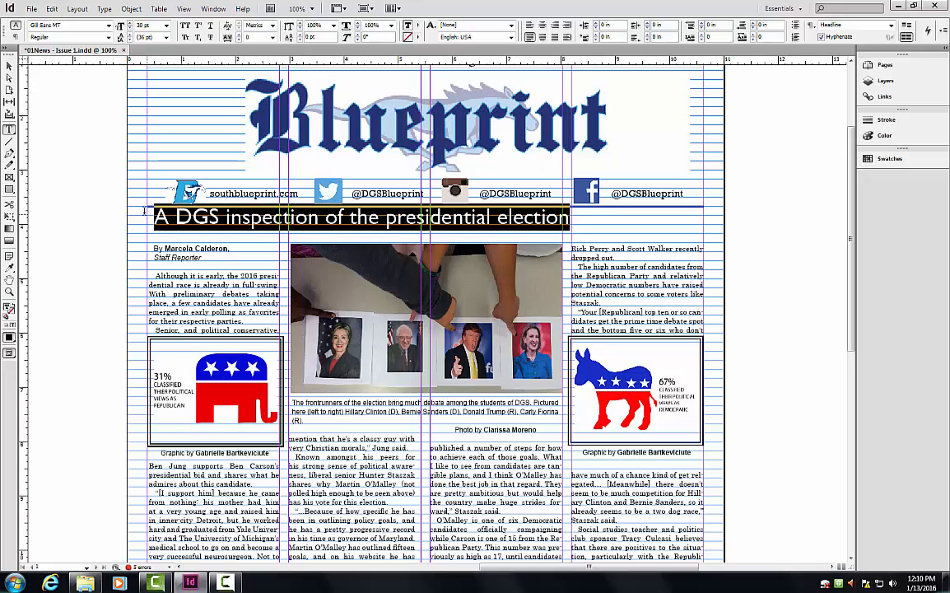
# Set the headline to 36 pt and raise its tracking to 30.
pyautogui.click(166, 26)
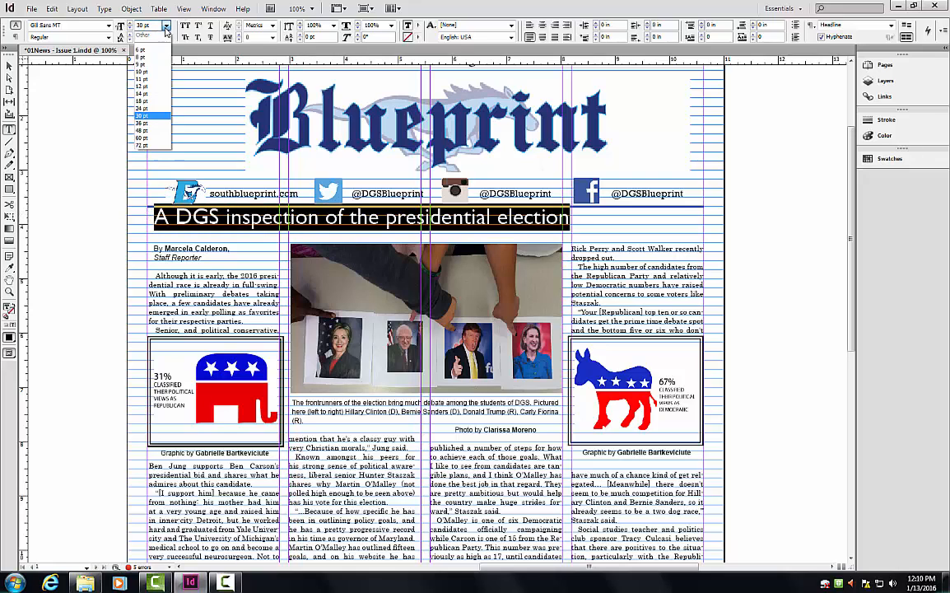
pyautogui.click(158, 125)
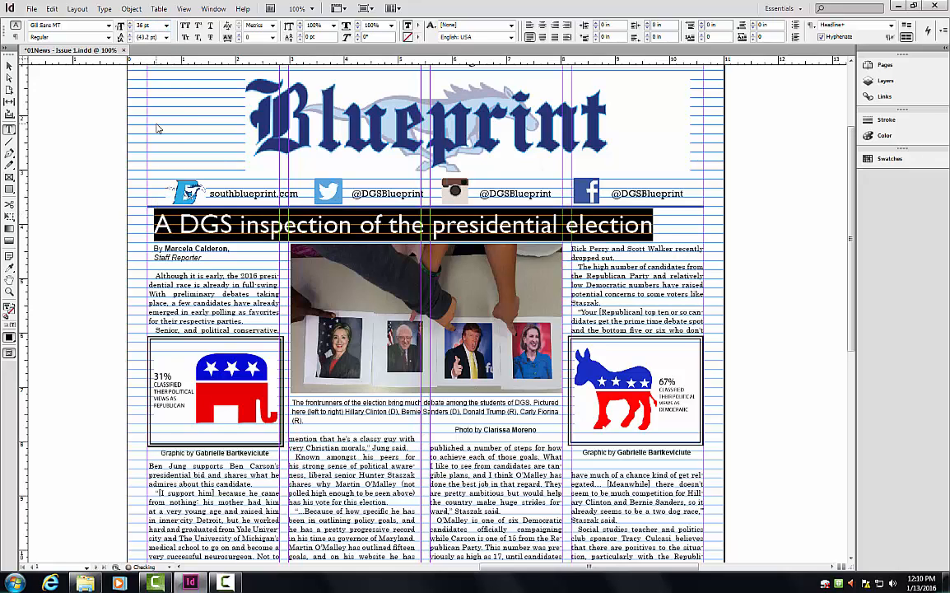
pyautogui.click(694, 228)
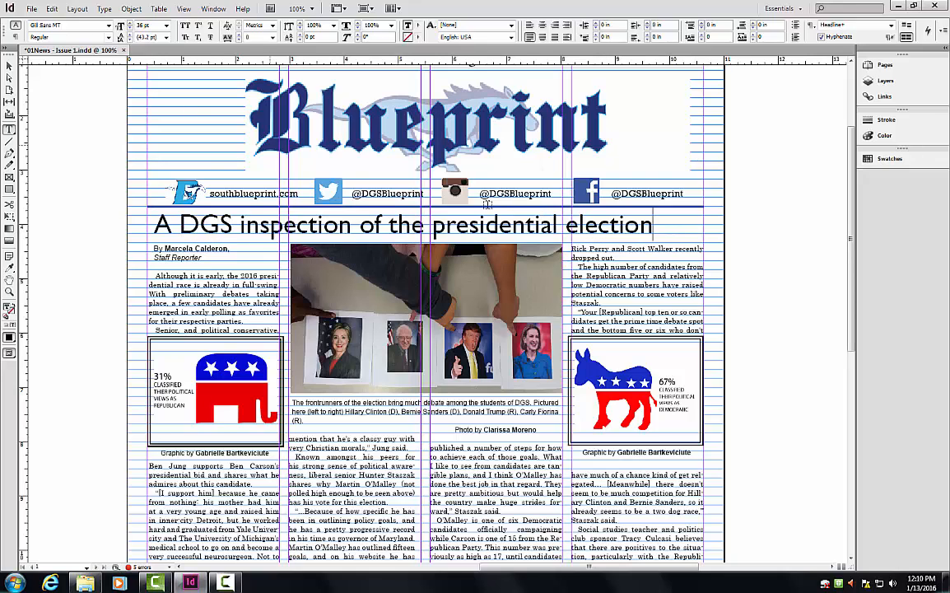
pyautogui.moveTo(655, 224); pyautogui.dragTo(41, 165)
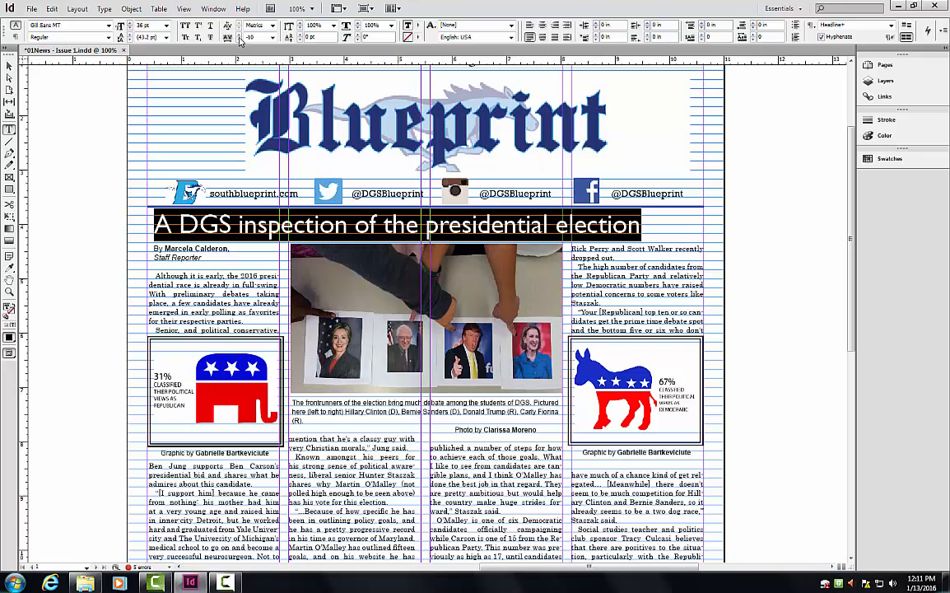
pyautogui.click(240, 36)
pyautogui.click(240, 36)
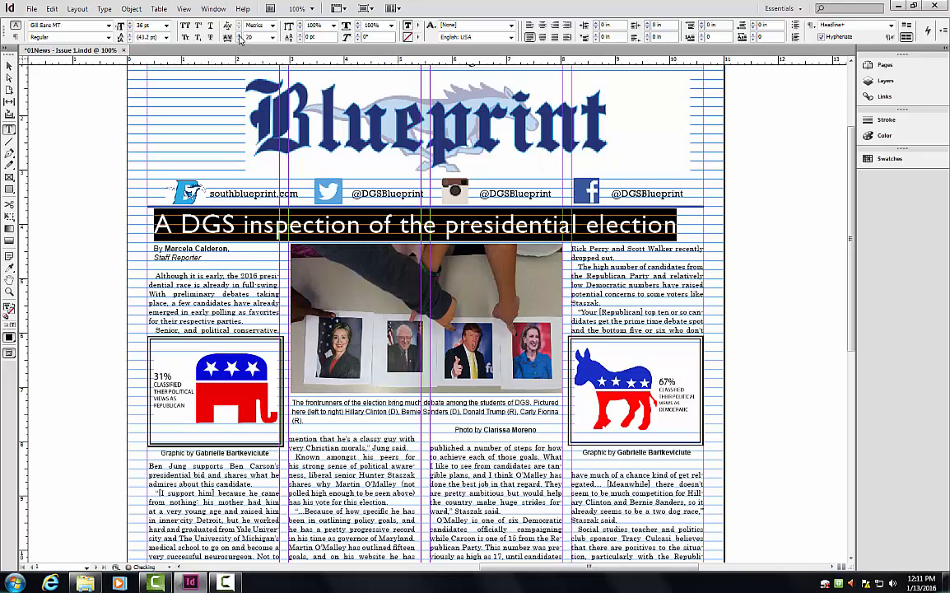
pyautogui.click(240, 36)
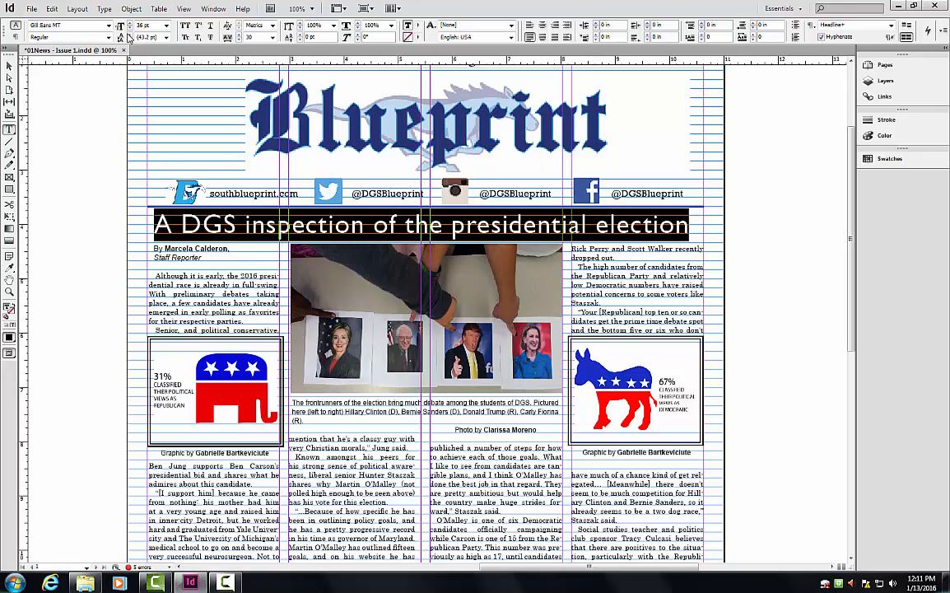
# Change the headline font to Century Schoolbook and bring tracking back to 0 so it fits one line.
pyautogui.click(108, 25)
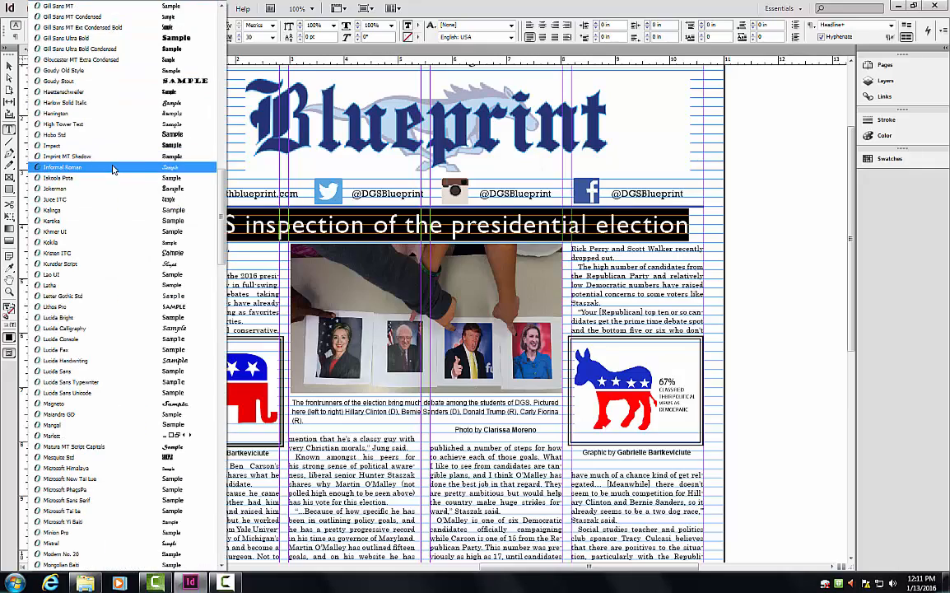
pyautogui.scroll(10, 113, 56)
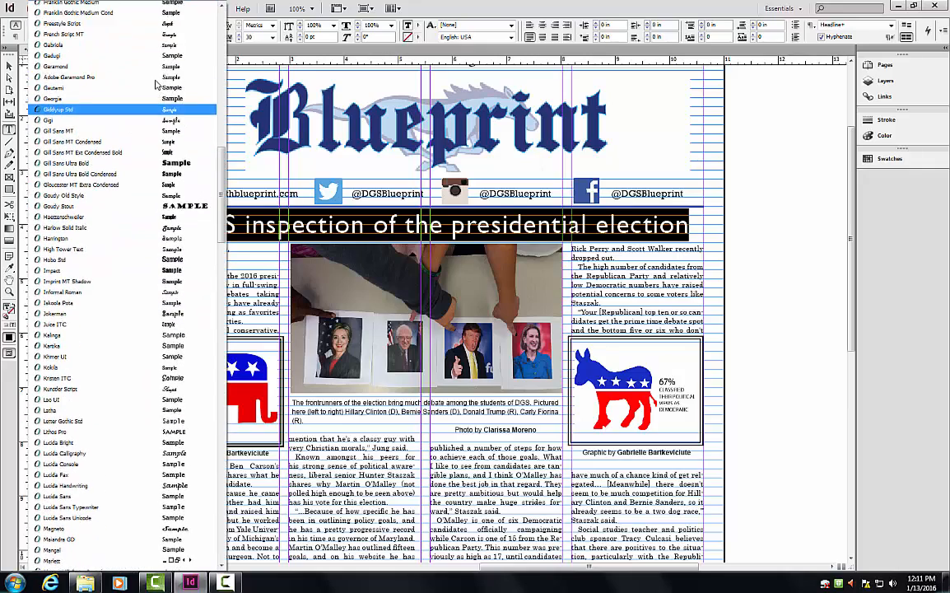
pyautogui.scroll(15, 155, 85)
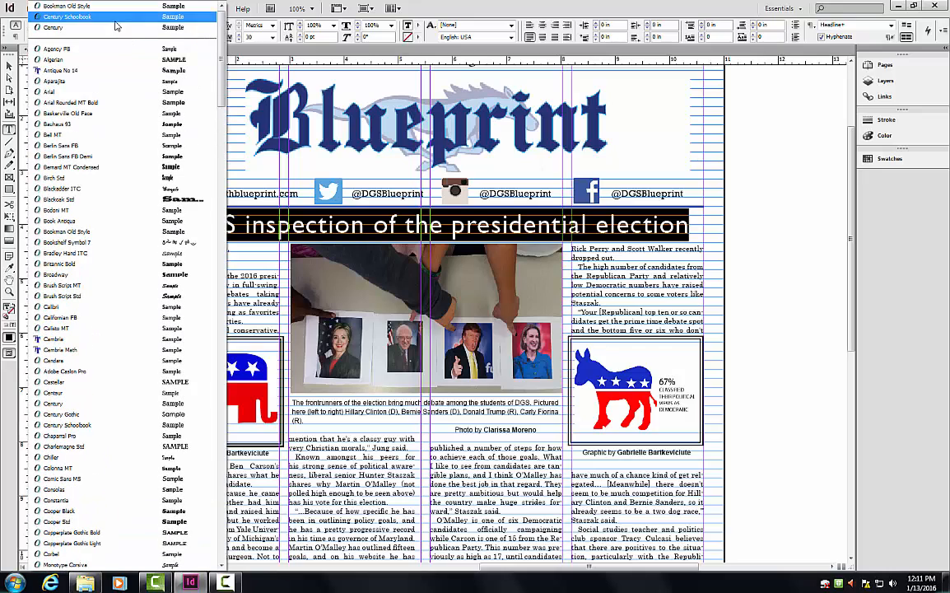
pyautogui.click(115, 18)
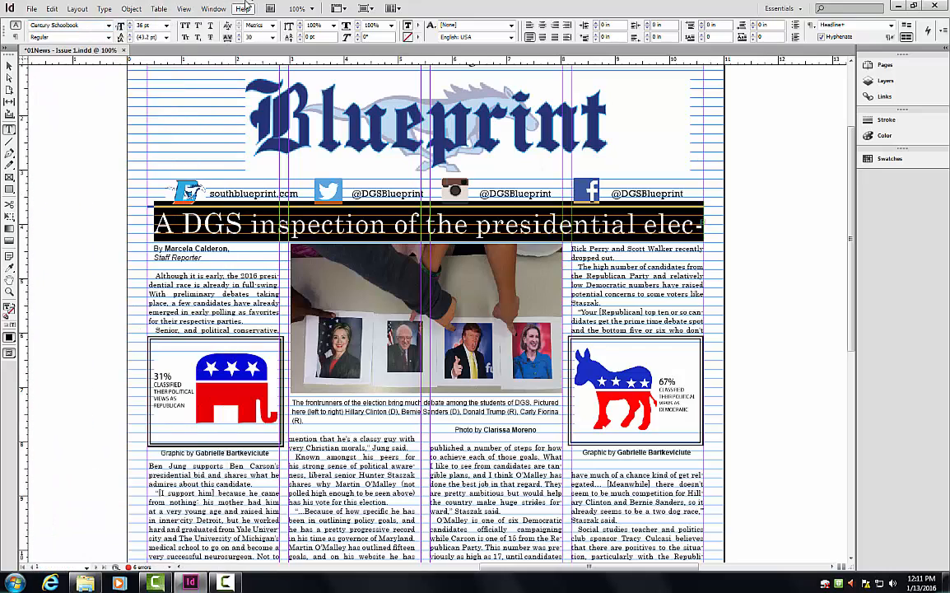
pyautogui.click(238, 41)
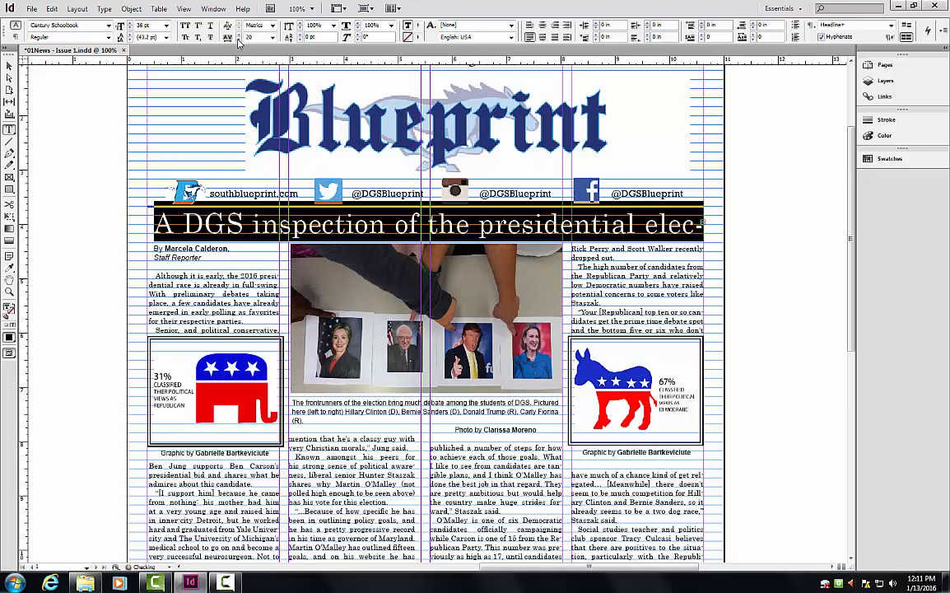
pyautogui.click(238, 40)
pyautogui.click(238, 41)
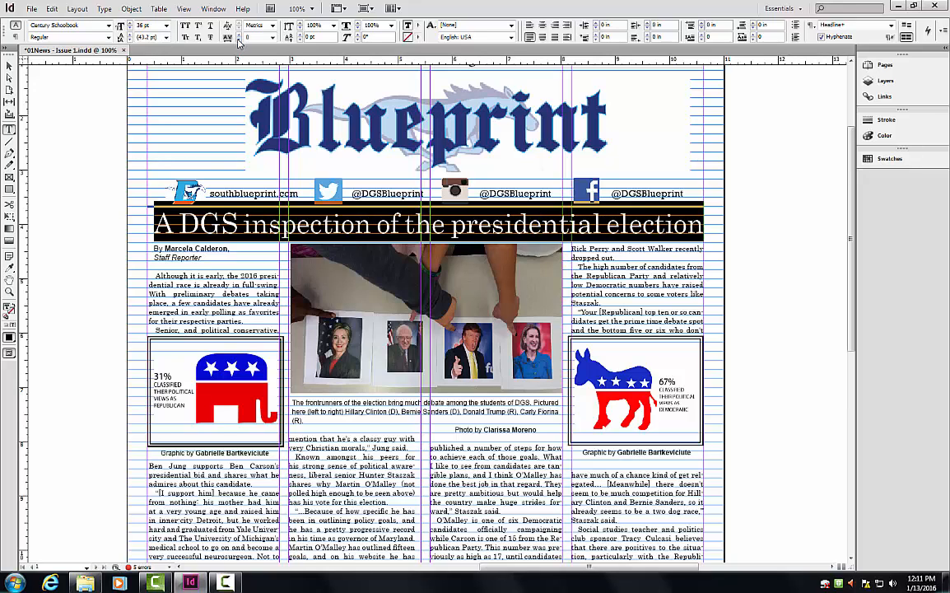
pyautogui.click(752, 246)
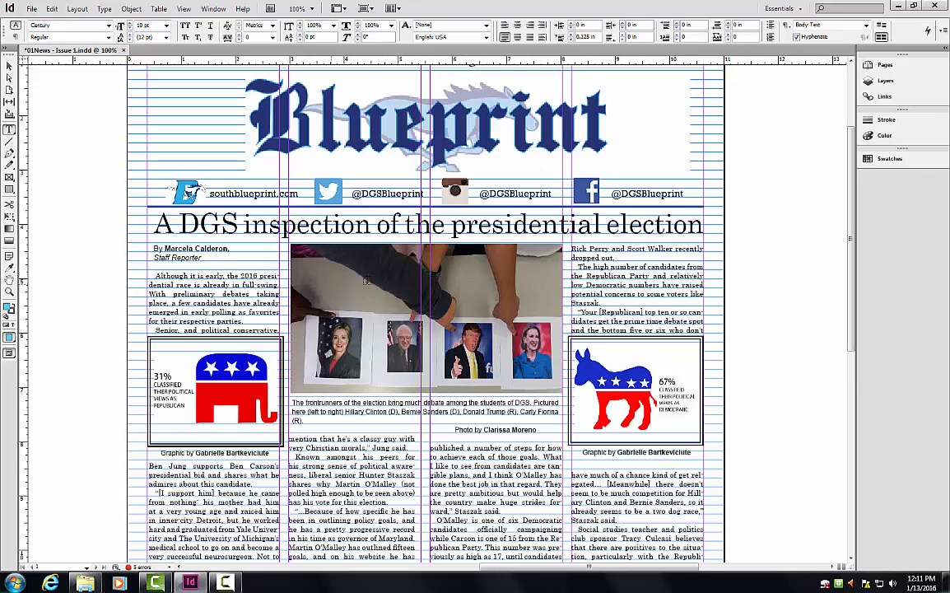
# Move the old byline frame off the first column onto the pasteboard and delete it.
pyautogui.moveTo(852, 214)
pyautogui.mouseDown()
pyautogui.moveTo(852, 290)
pyautogui.moveTo(853, 216)
pyautogui.mouseUp()
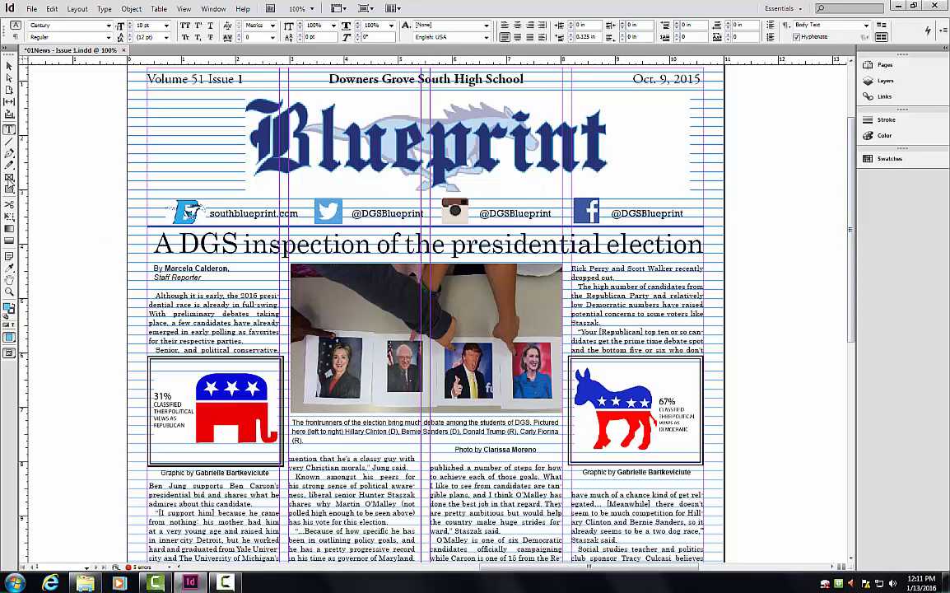
pyautogui.press('Escape')
pyautogui.click(211, 277)
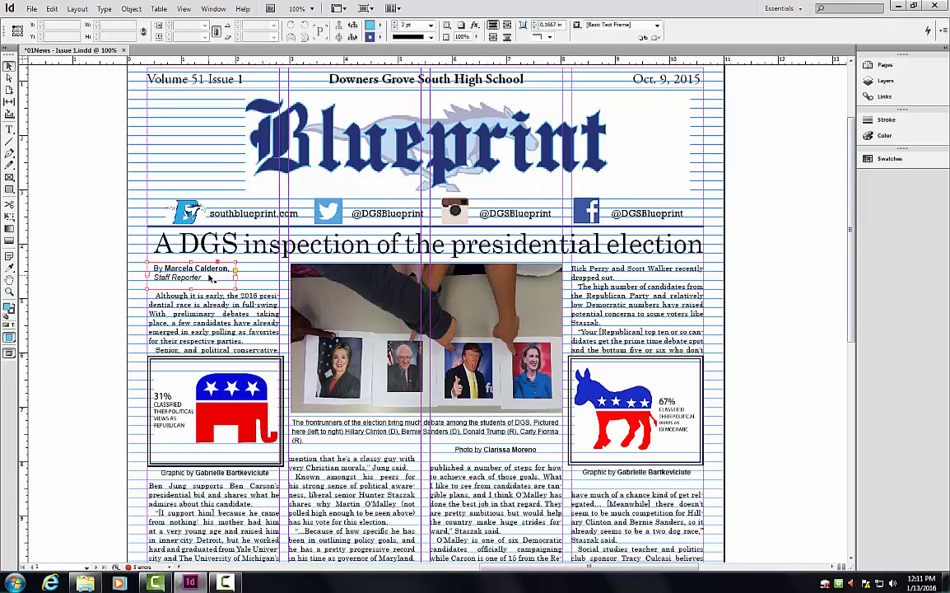
pyautogui.moveTo(221, 274); pyautogui.dragTo(77, 271)
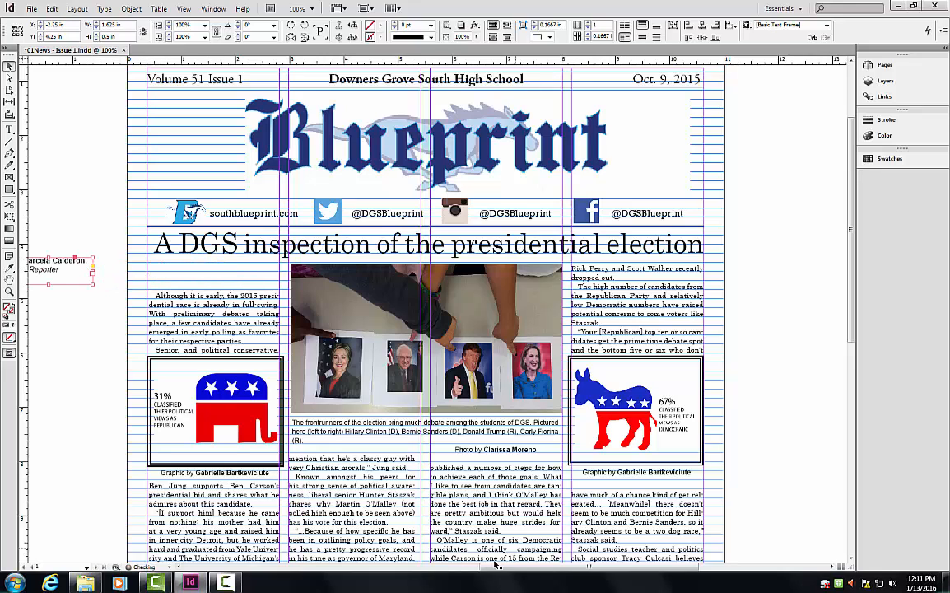
pyautogui.moveTo(522, 567); pyautogui.dragTo(447, 566)
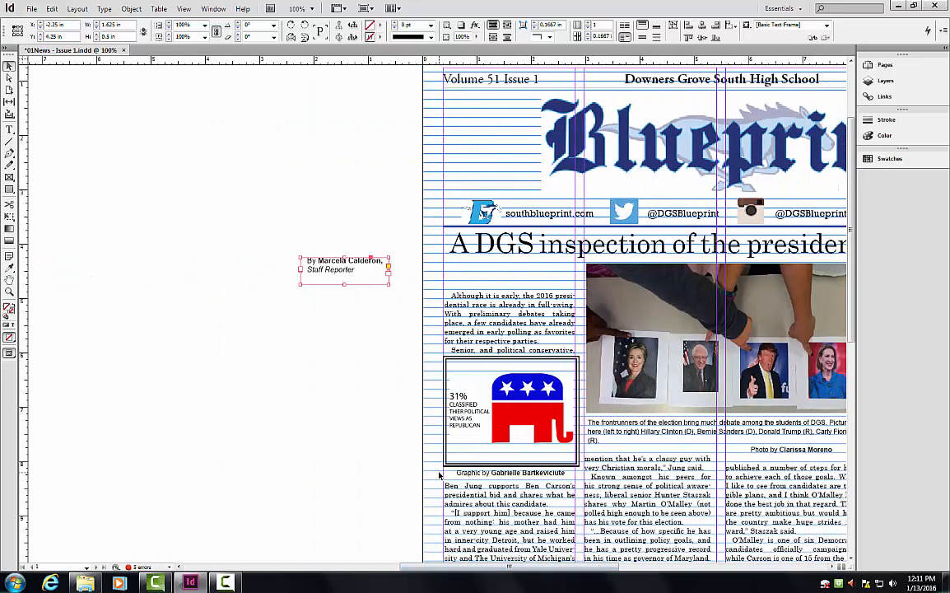
pyautogui.press('Delete')
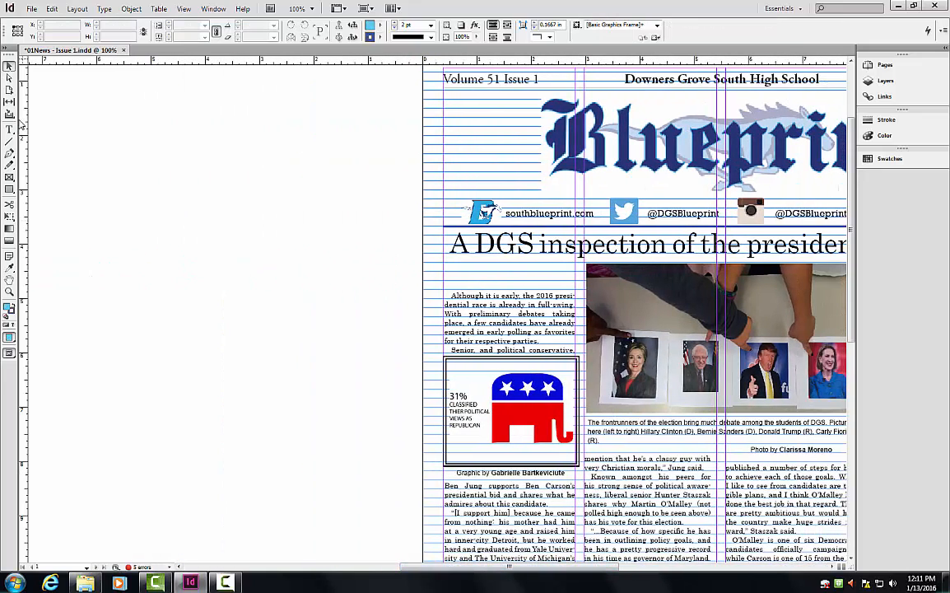
# Draw a new empty text frame on the pasteboard.
pyautogui.click(9, 130)
pyautogui.moveTo(114, 220); pyautogui.dragTo(223, 268)
pyautogui.hotkey('ctrl', 'z')
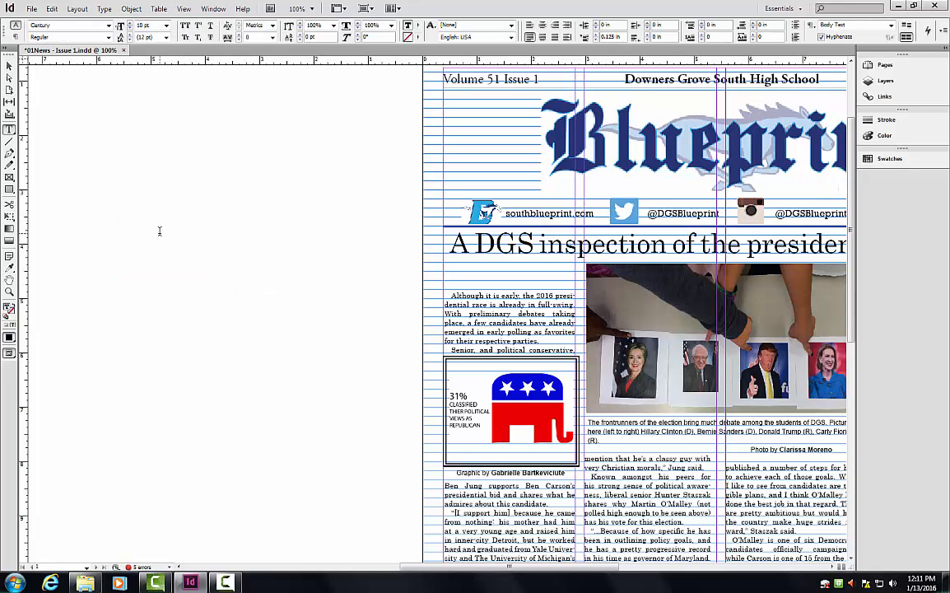
# Type a two-line byline with the reporter's name and 'Staff Reporter', then select both lines.
pyautogui.click(160, 230)
pyautogui.write('By')
pyautogui.write(' Marcela')
pyautogui.write('Staff Reporter')
pyautogui.moveTo(182, 231); pyautogui.dragTo(85, 214)
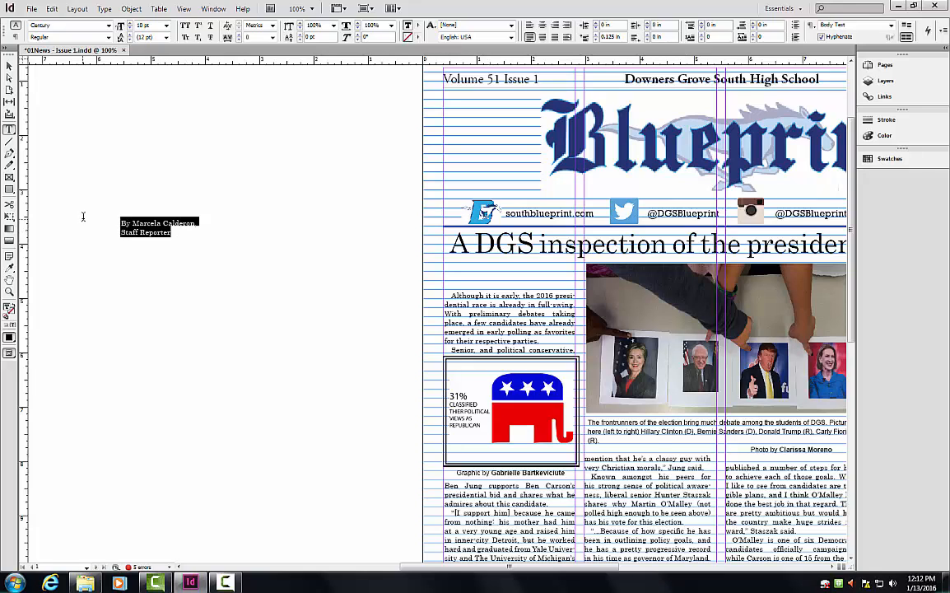
pyautogui.click(927, 33)
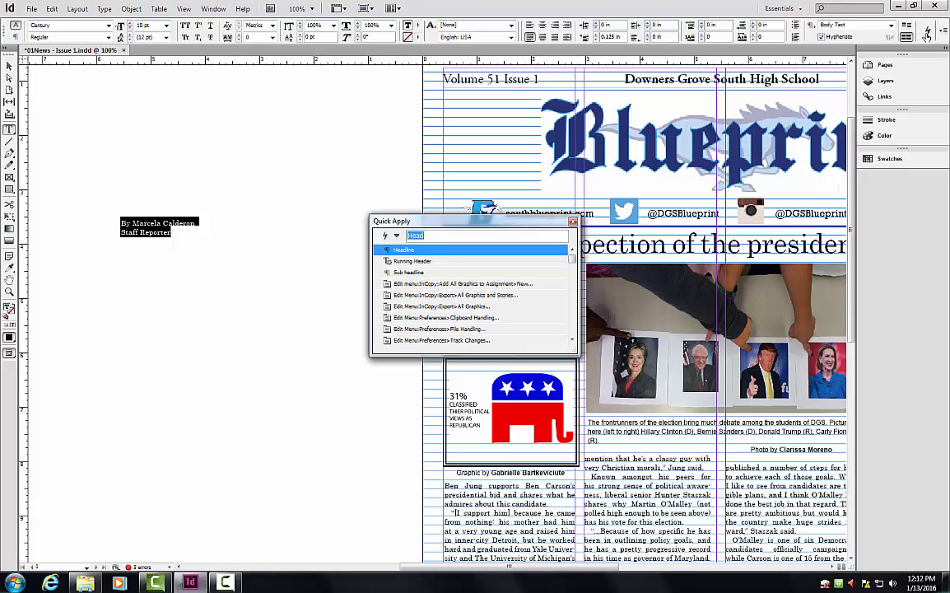
# Apply the Byline paragraph style and set the byline text to Regular.
pyautogui.press('BackSpace')
pyautogui.write('byl')
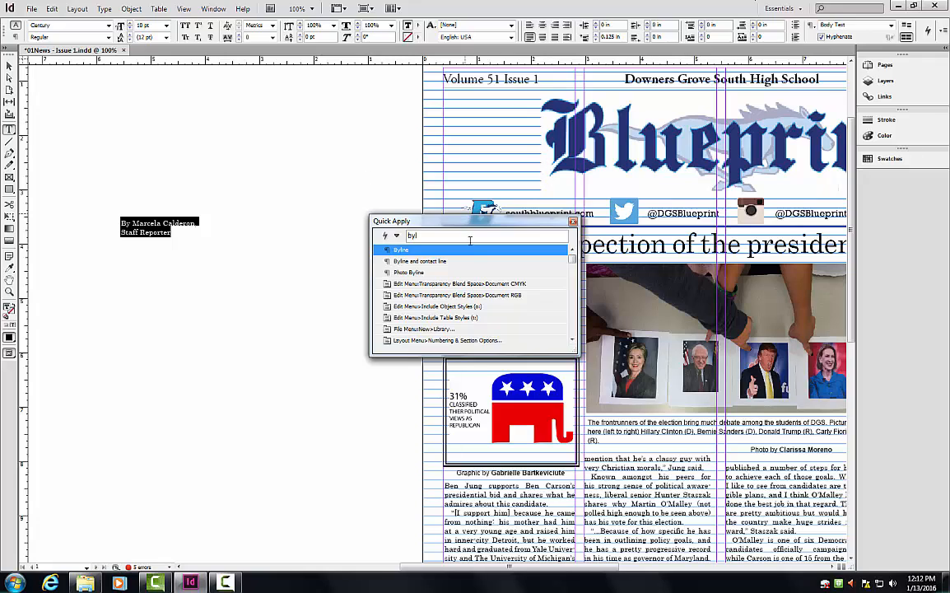
pyautogui.click(462, 250)
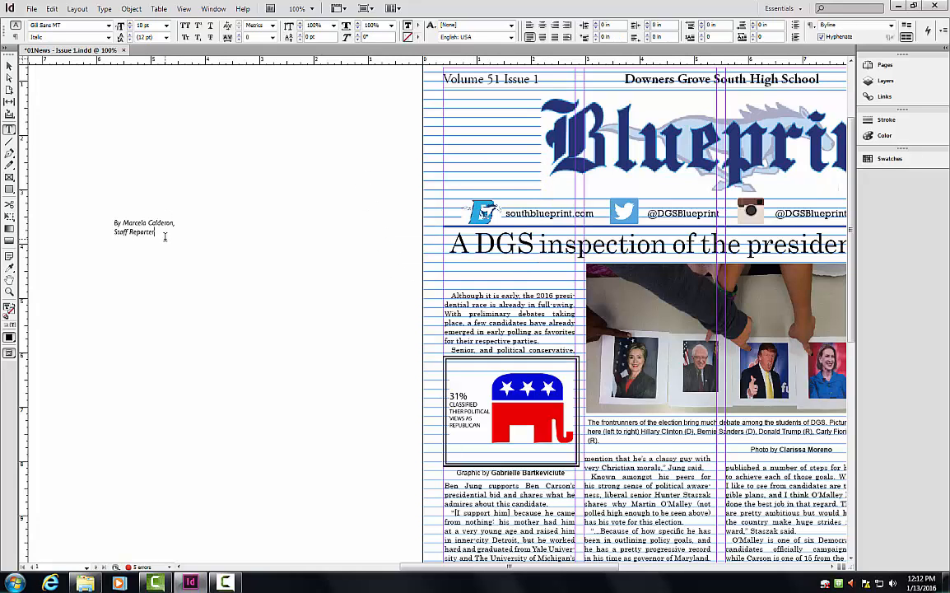
pyautogui.moveTo(165, 236); pyautogui.dragTo(80, 221)
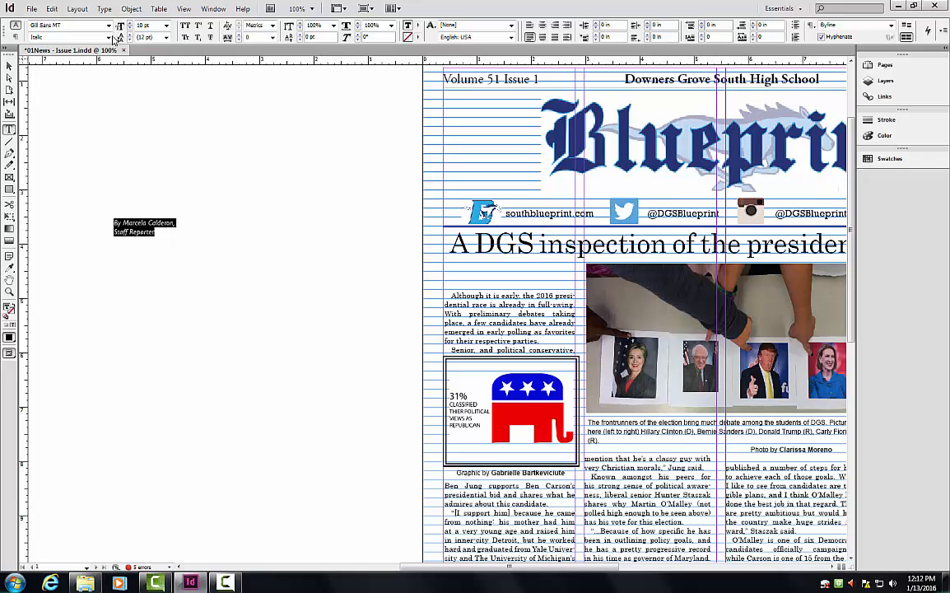
pyautogui.click(108, 38)
pyautogui.click(86, 48)
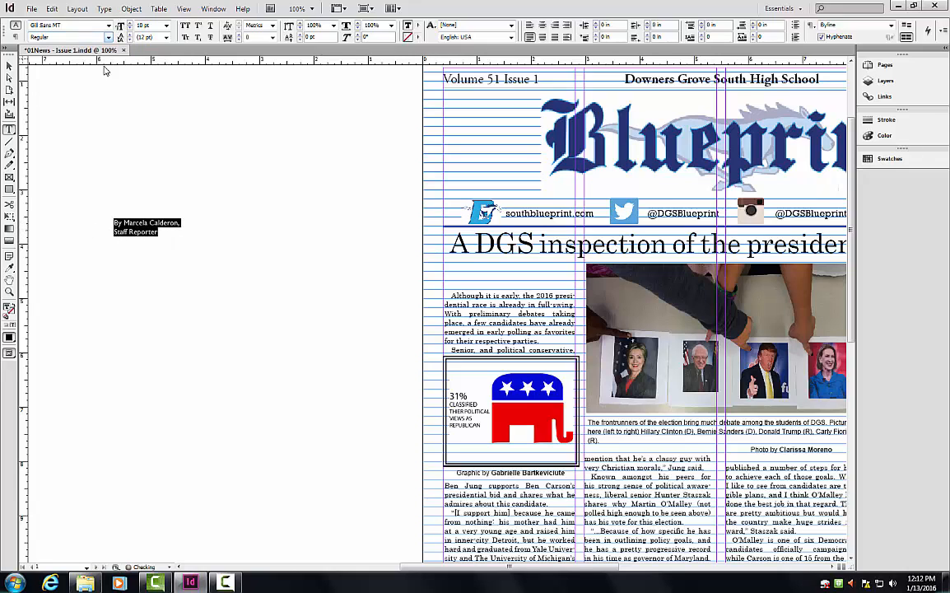
pyautogui.click(176, 229)
# Make the reporter's name Bold and the 'Staff Reporter' line Italic.
pyautogui.moveTo(174, 233); pyautogui.dragTo(127, 219)
pyautogui.click(175, 231)
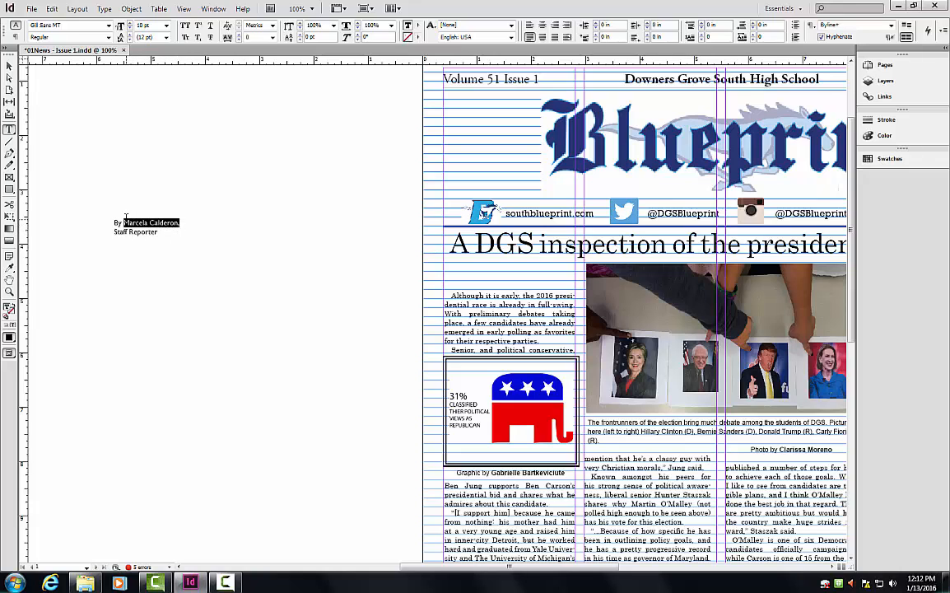
pyautogui.click(107, 37)
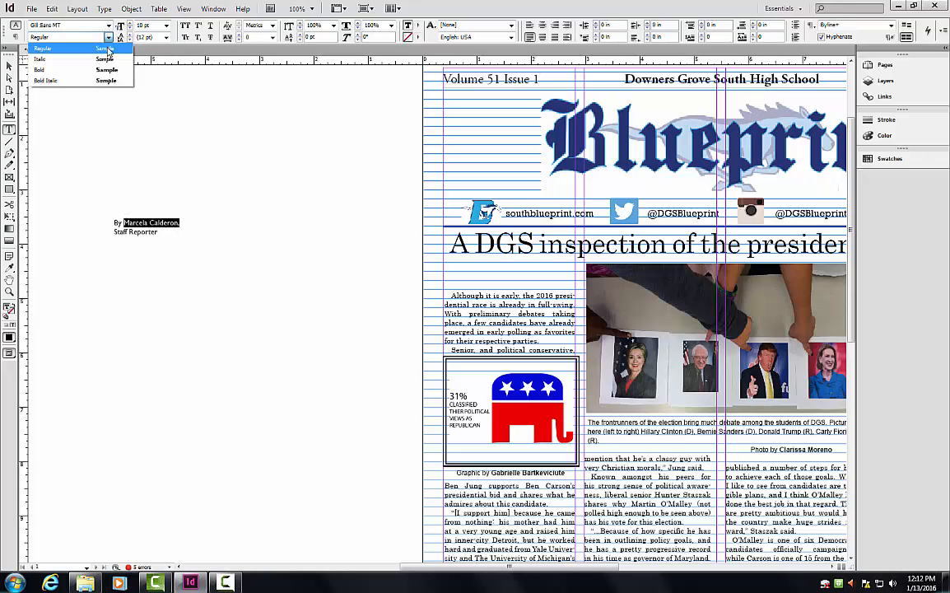
pyautogui.click(91, 70)
pyautogui.moveTo(158, 232); pyautogui.dragTo(114, 232)
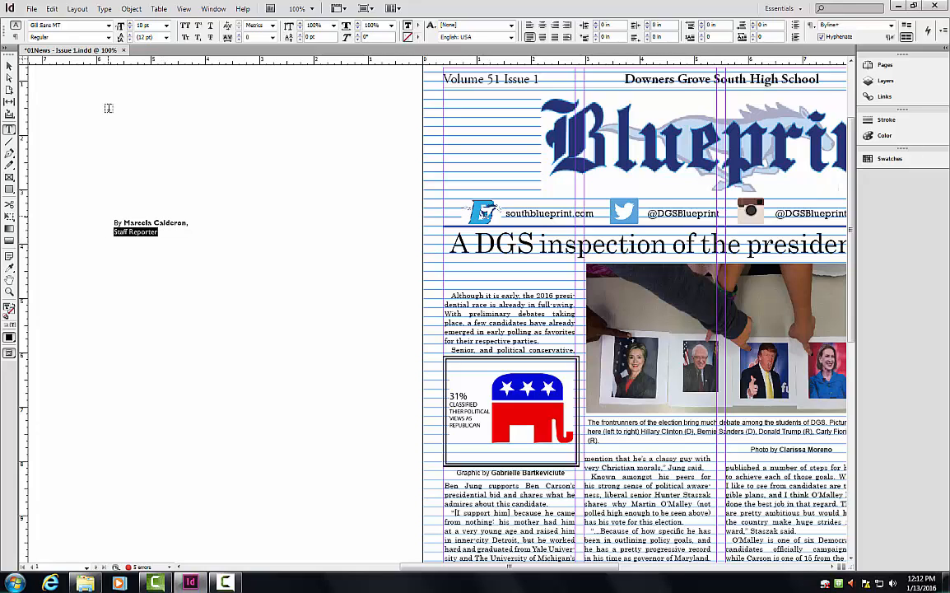
pyautogui.click(107, 37)
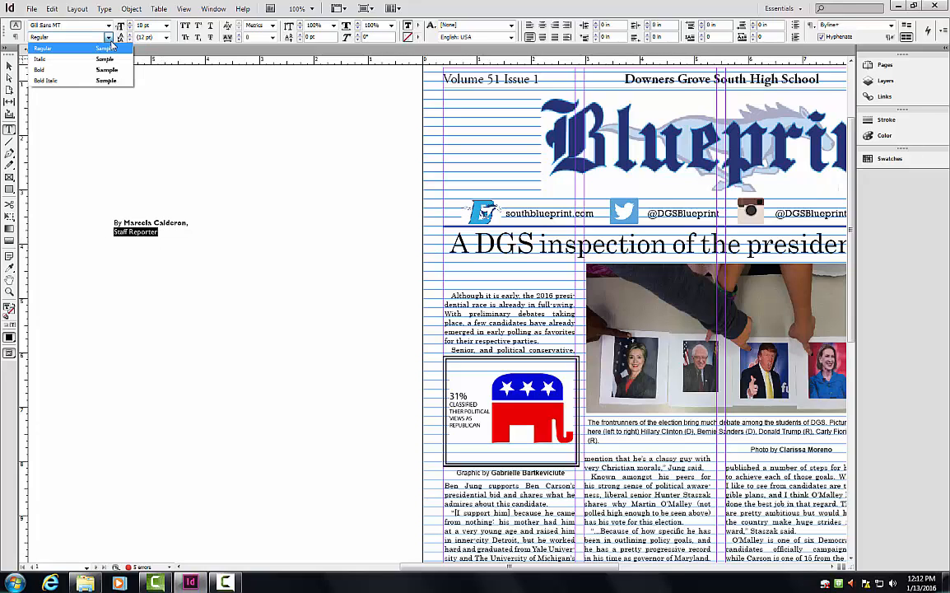
pyautogui.click(73, 82)
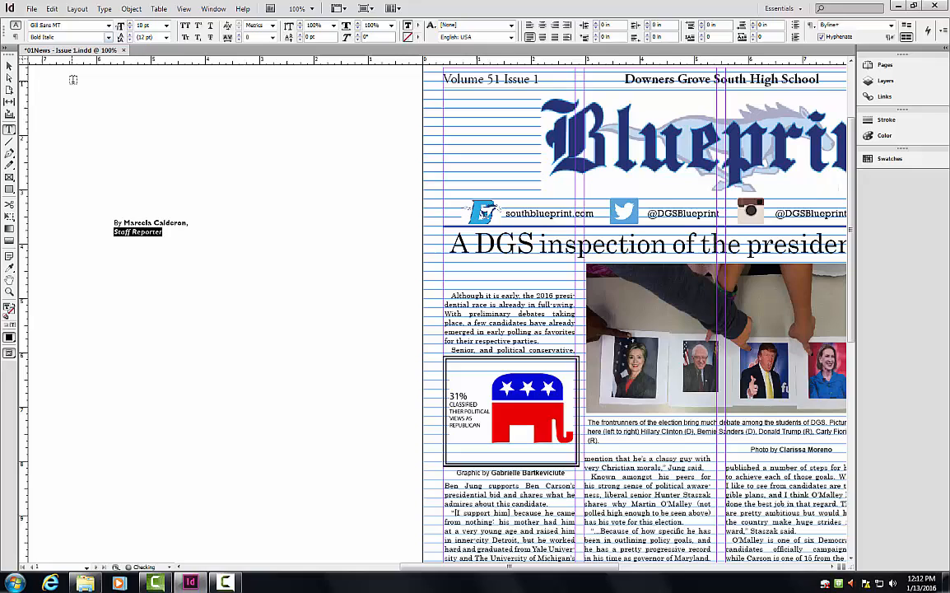
pyautogui.click(169, 237)
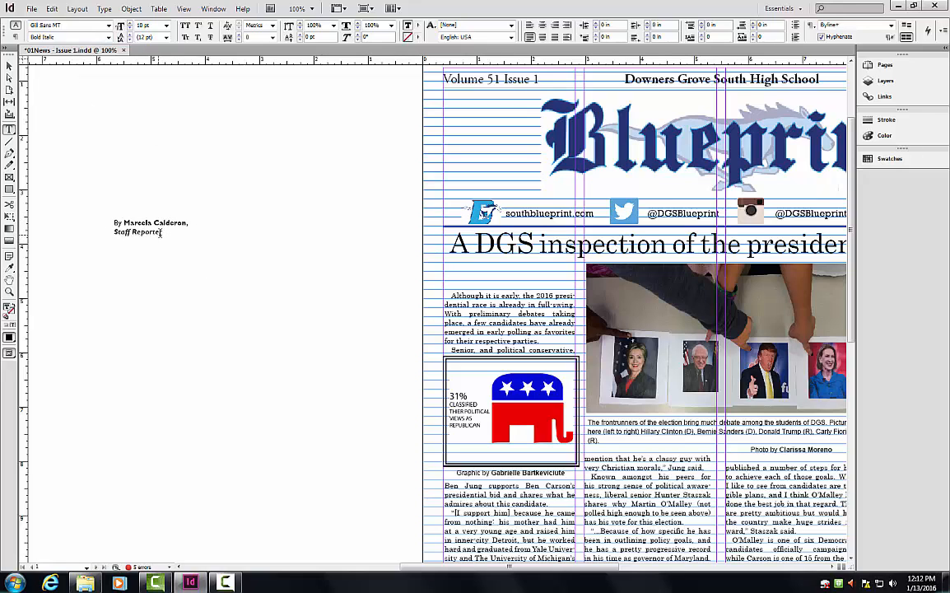
pyautogui.tripleClick(118, 232)
pyautogui.click(107, 37)
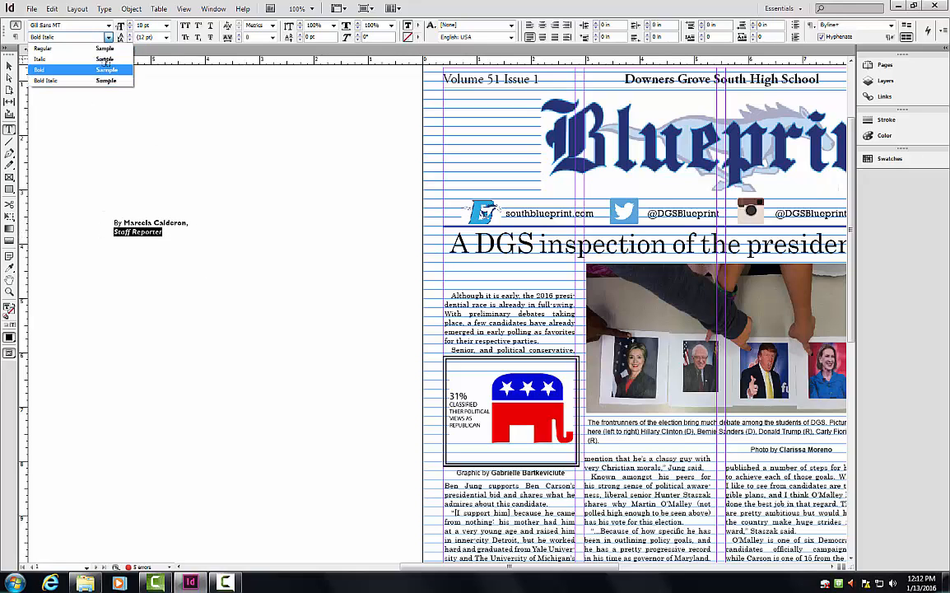
pyautogui.click(99, 59)
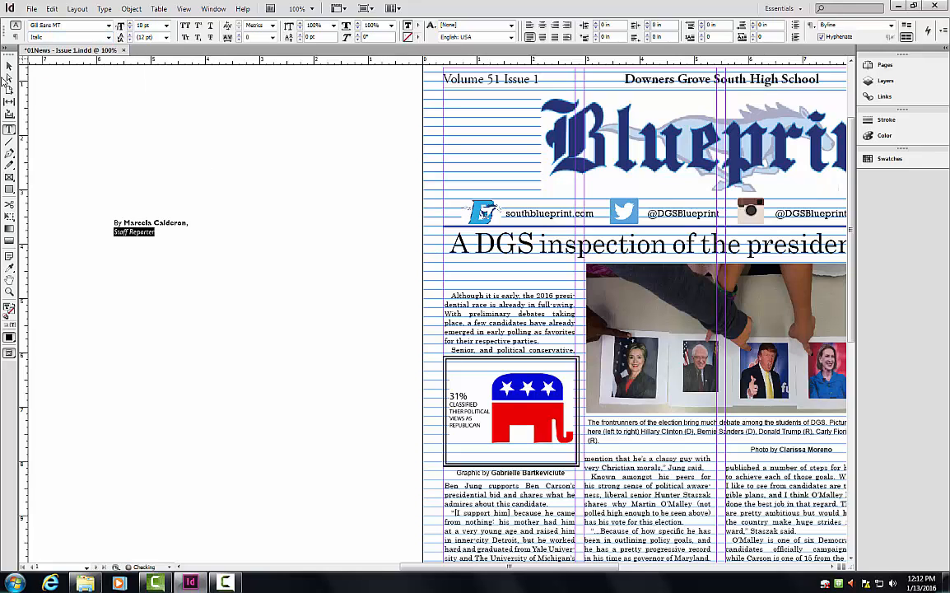
# Shrink the byline frame to fit two lines and move it atop the first column.
pyautogui.click(9, 65)
pyautogui.moveTo(166, 267); pyautogui.dragTo(167, 243)
pyautogui.moveTo(223, 232); pyautogui.dragTo(489, 271)
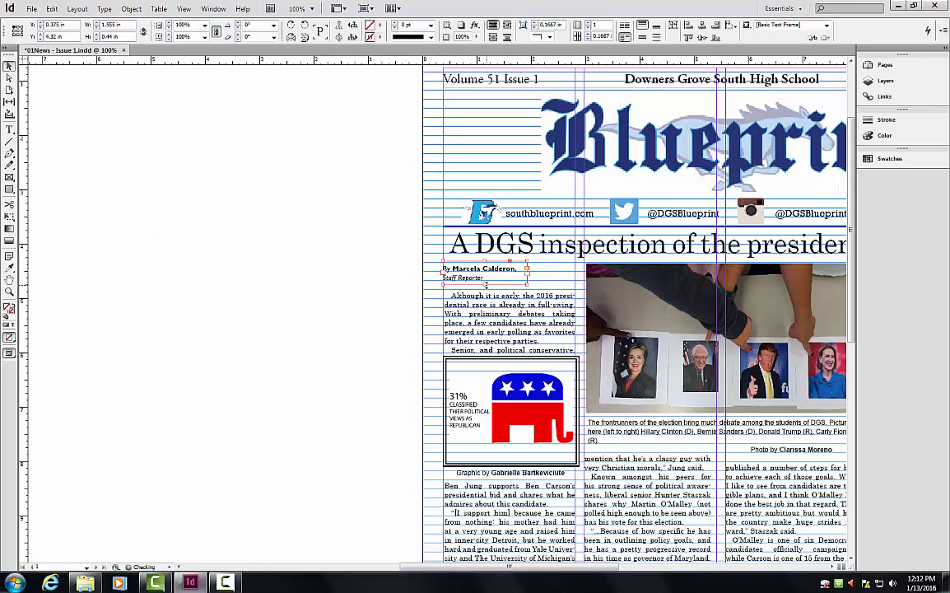
pyautogui.click(357, 262)
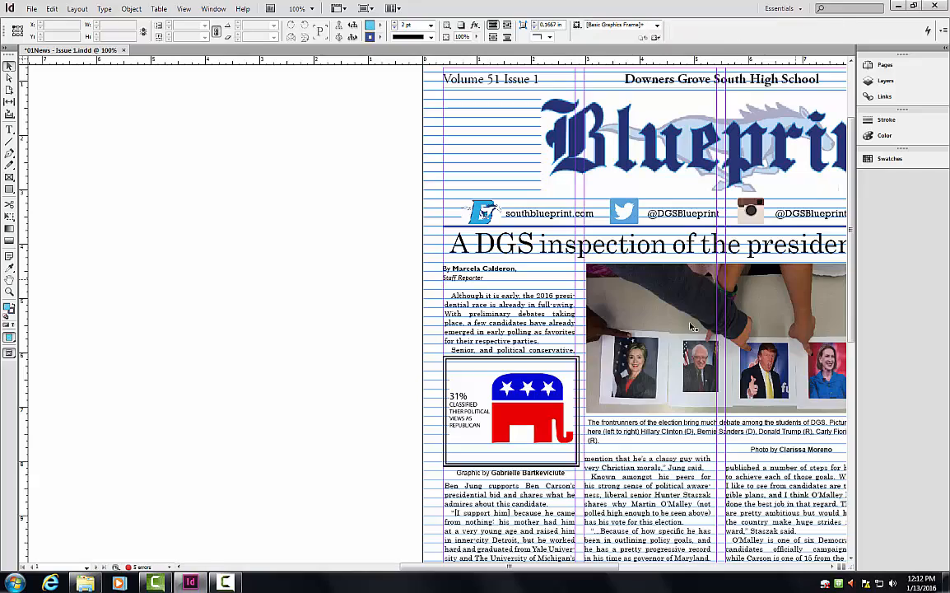
pyautogui.moveTo(494, 563); pyautogui.dragTo(562, 564)
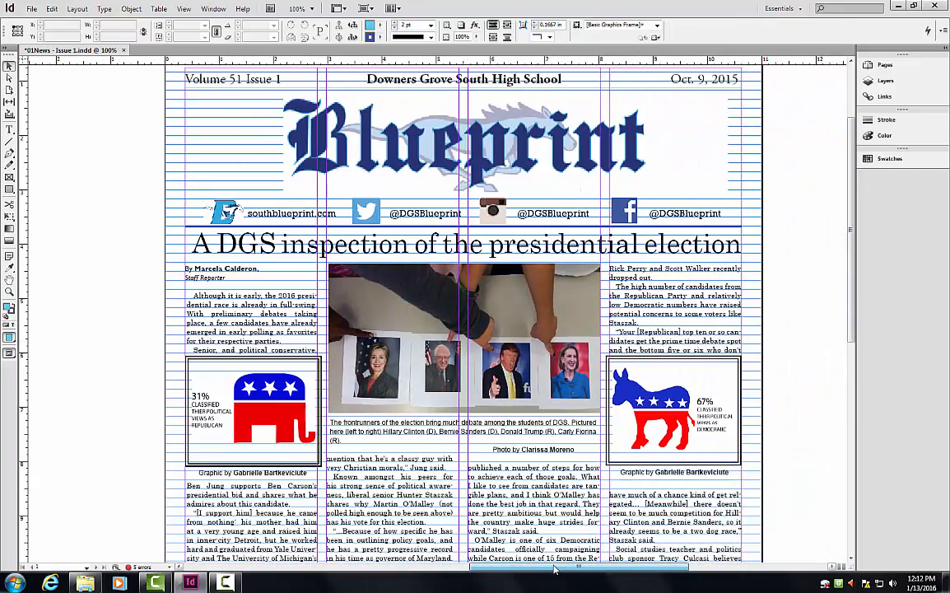
pyautogui.moveTo(852, 304); pyautogui.dragTo(851, 392)
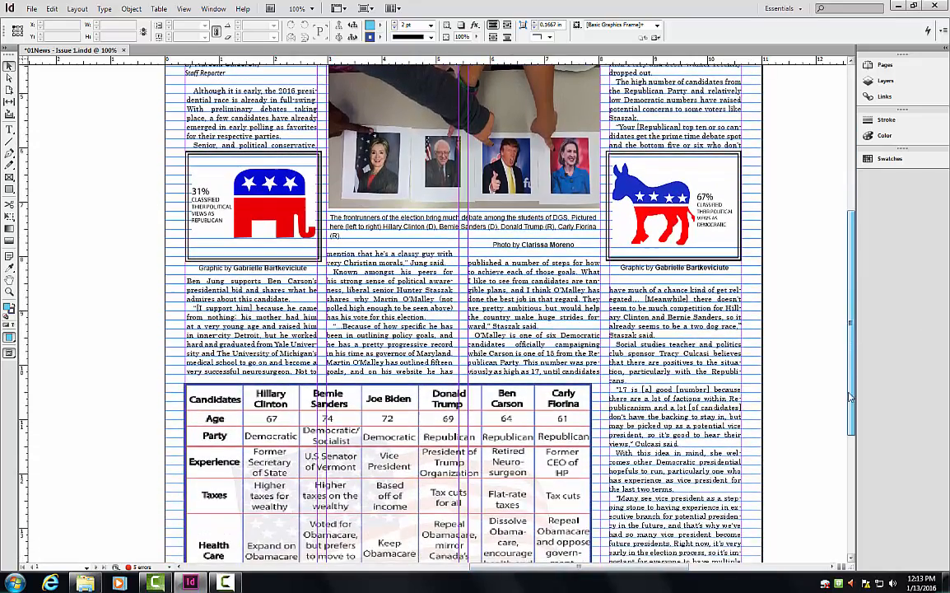
pyautogui.doubleClick(555, 247)
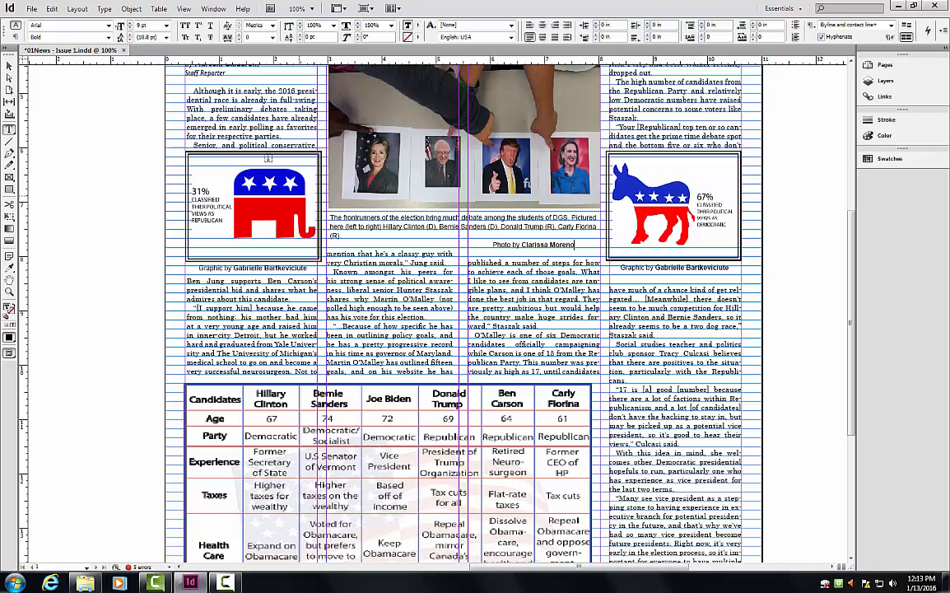
pyautogui.press('Escape')
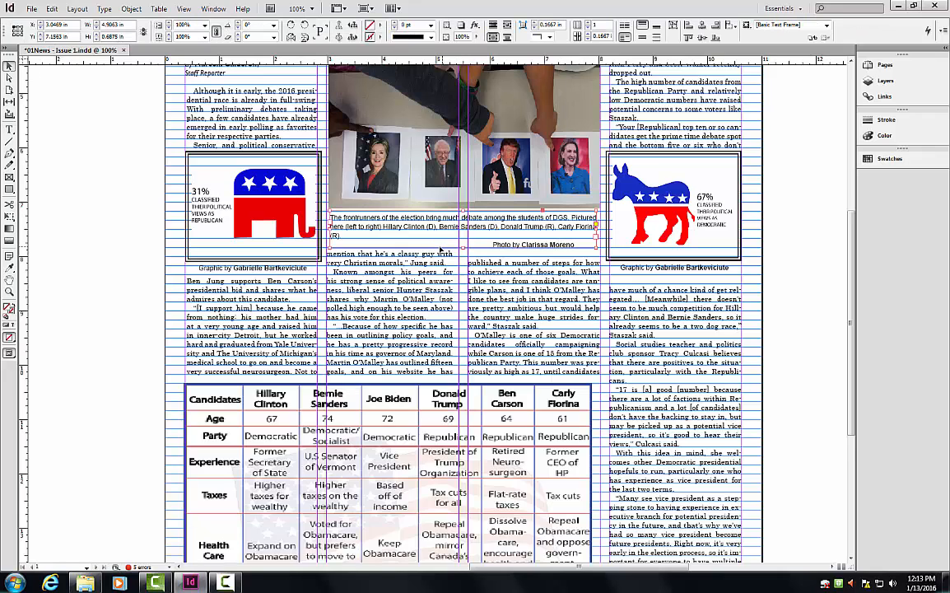
pyautogui.press('t')
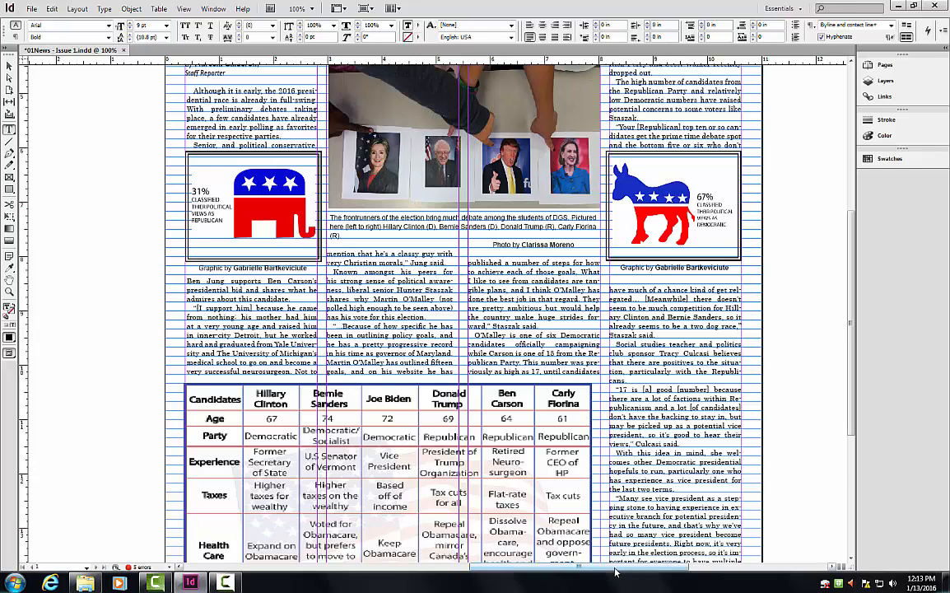
pyautogui.moveTo(616, 568); pyautogui.dragTo(462, 567)
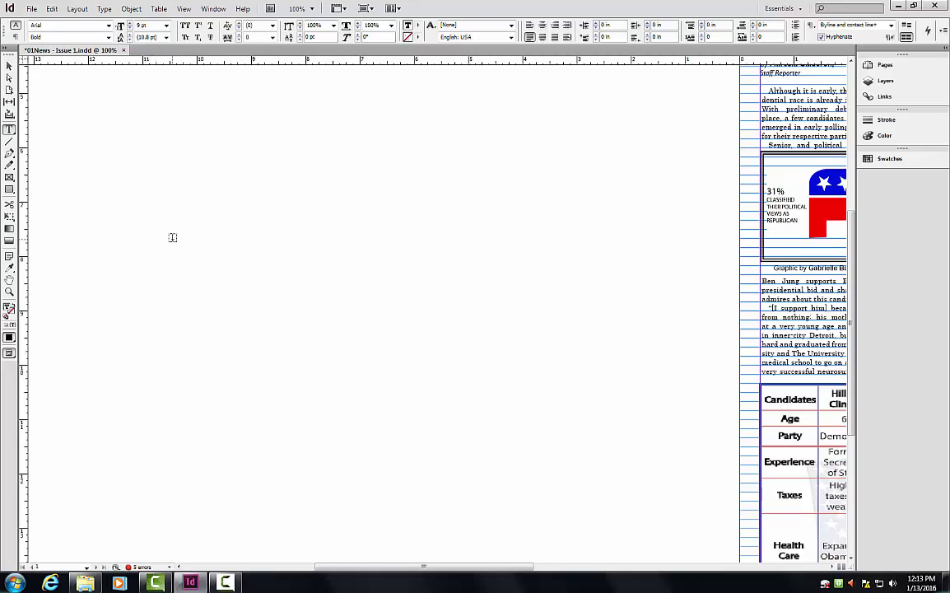
# Draw a text frame on the pasteboard and type 'Photo by' followed by the photographer's name.
pyautogui.moveTo(170, 239); pyautogui.dragTo(287, 279)
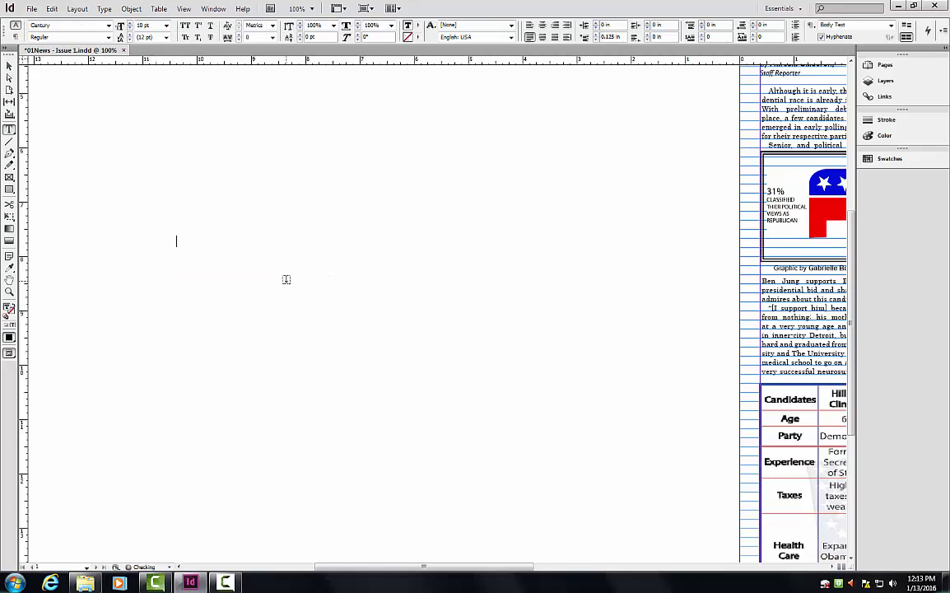
pyautogui.moveTo(273, 241); pyautogui.dragTo(210, 241)
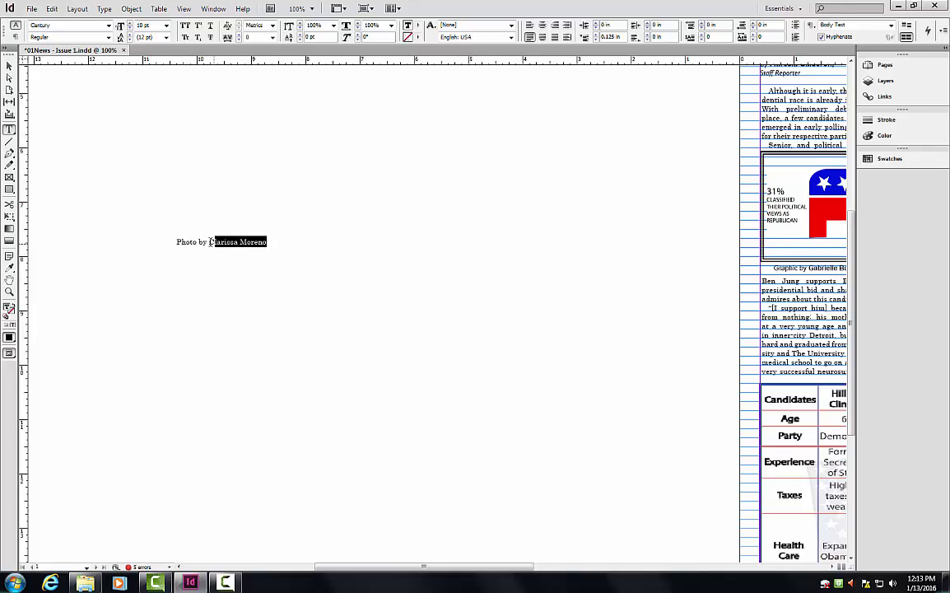
pyautogui.moveTo(209, 104); pyautogui.dragTo(615, 216)
pyautogui.scroll(1, 391, 331)
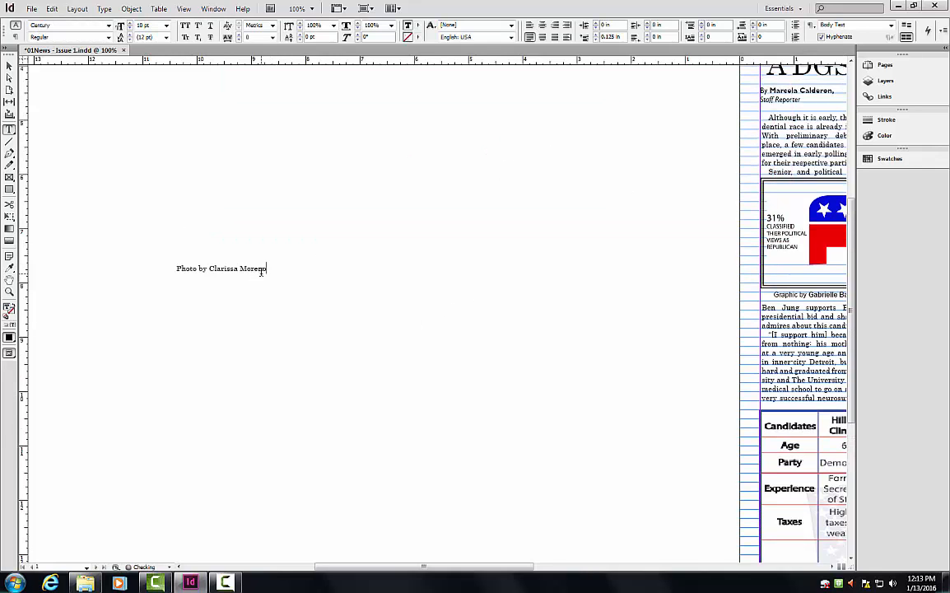
pyautogui.moveTo(267, 270); pyautogui.dragTo(209, 270)
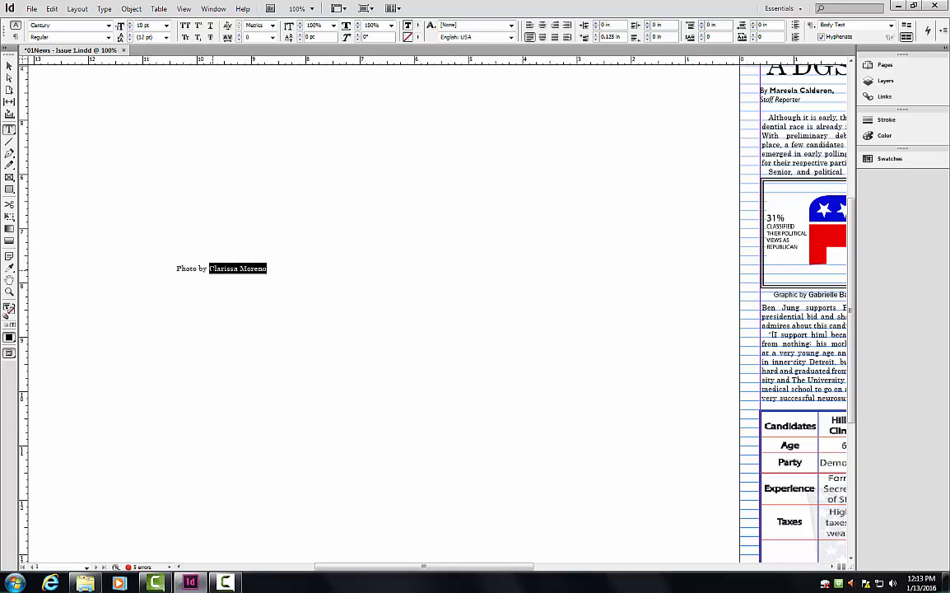
# Apply the Photo Byline style to the credit and set 'Photo by' to Regular weight.
pyautogui.click(927, 34)
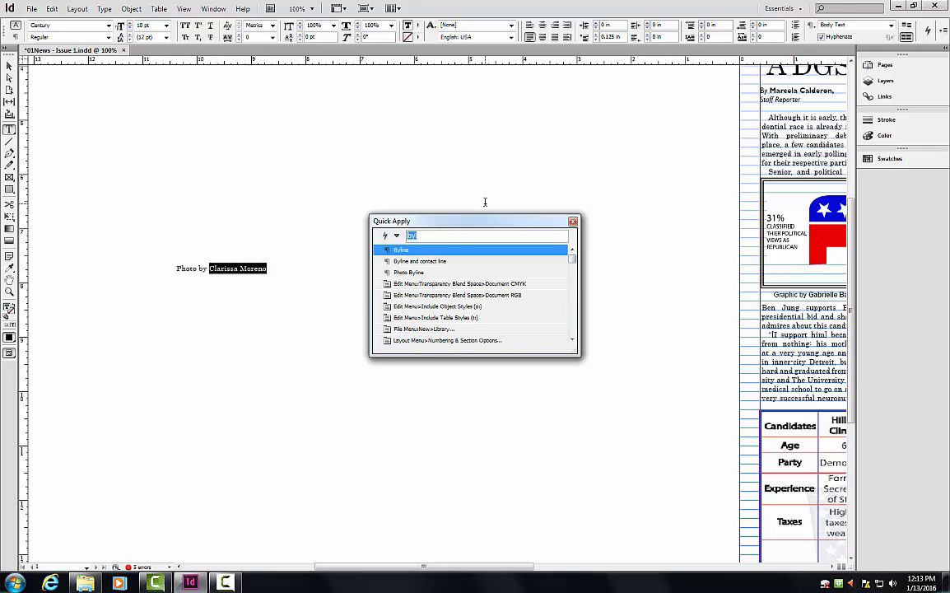
pyautogui.press('BackSpace')
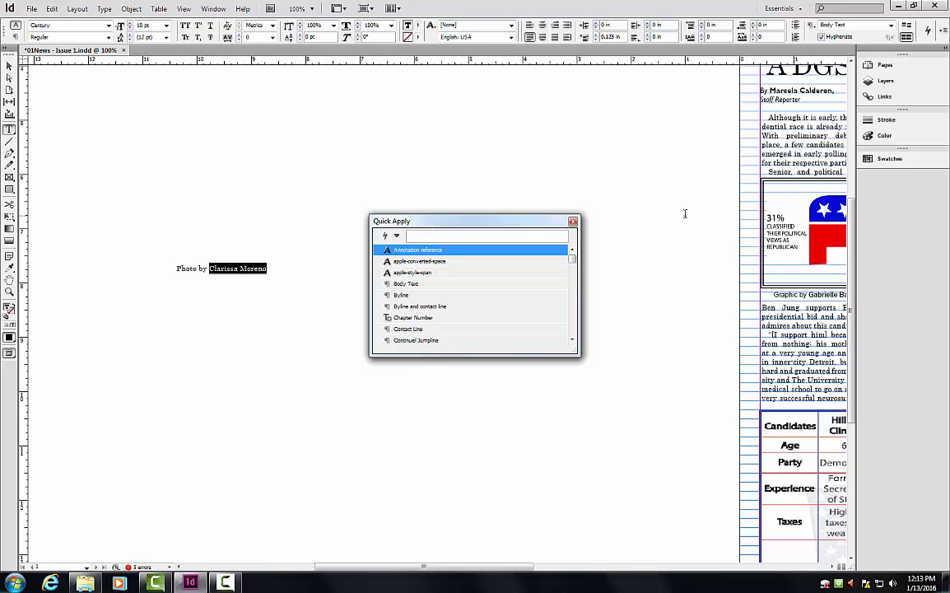
pyautogui.write('photo')
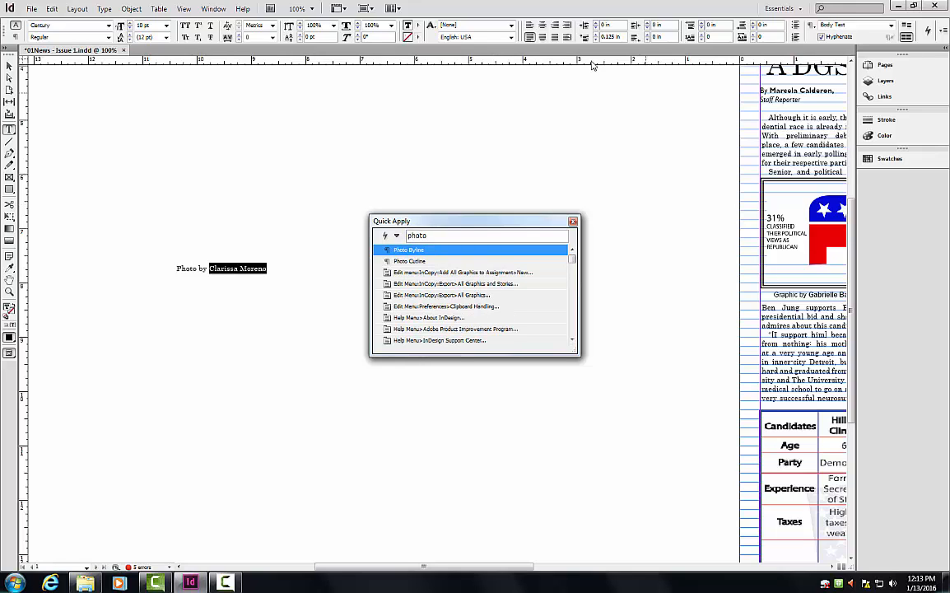
pyautogui.click(445, 250)
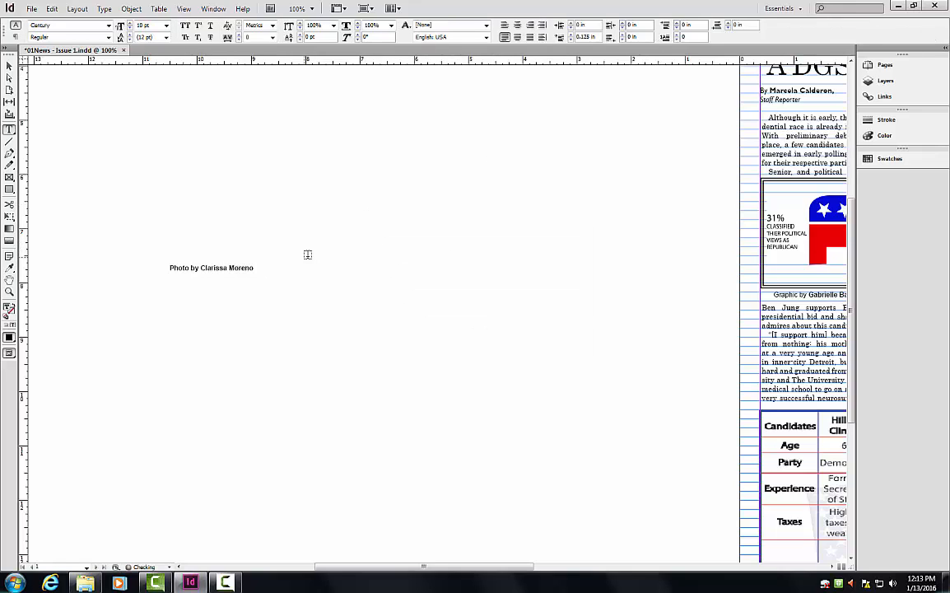
pyautogui.moveTo(200, 266); pyautogui.dragTo(170, 268)
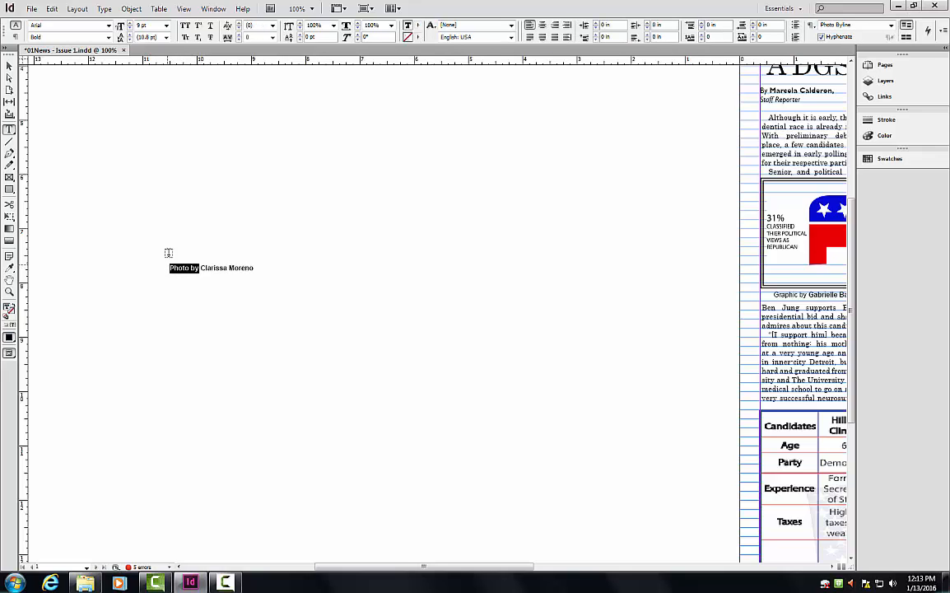
pyautogui.click(108, 37)
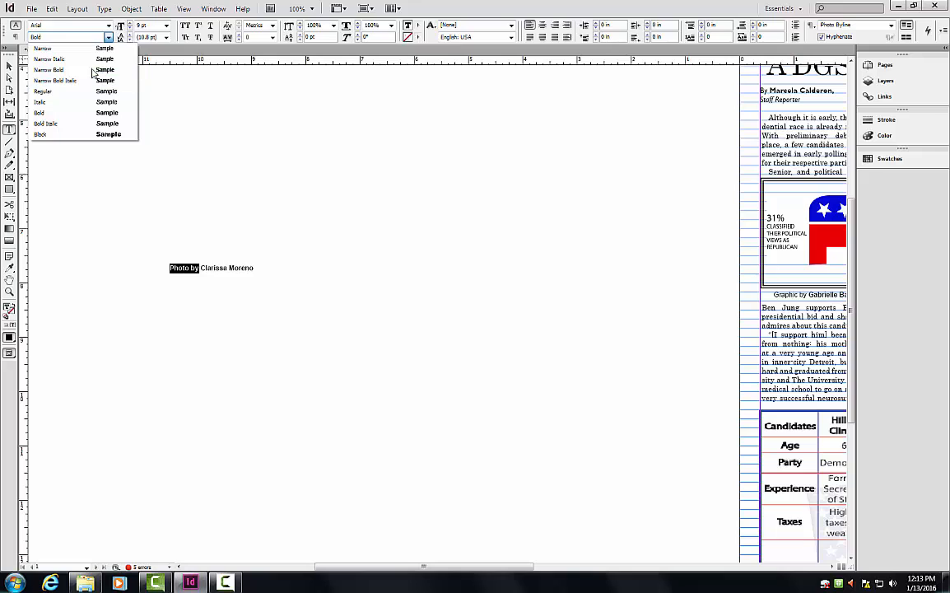
pyautogui.click(88, 98)
pyautogui.click(276, 267)
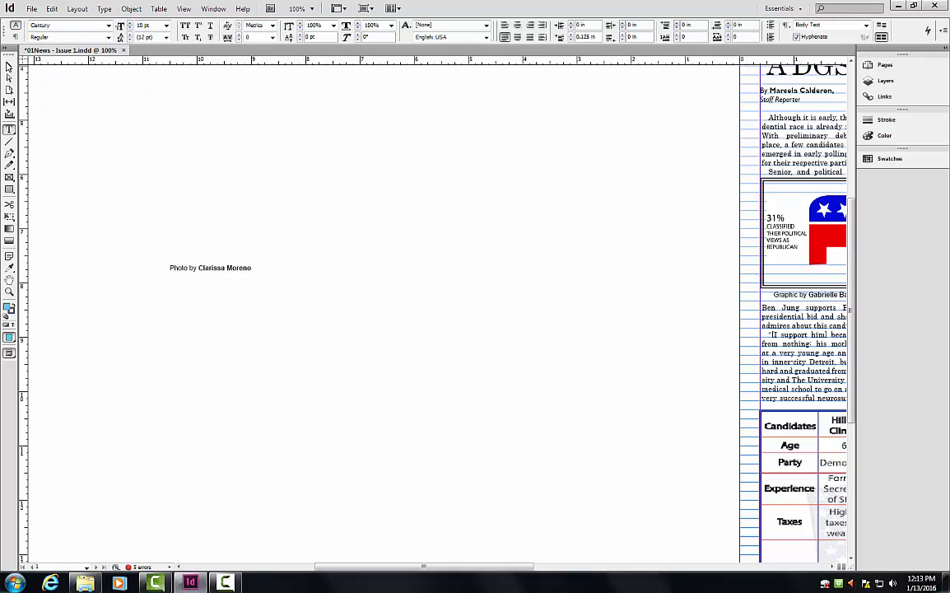
pyautogui.click(8, 65)
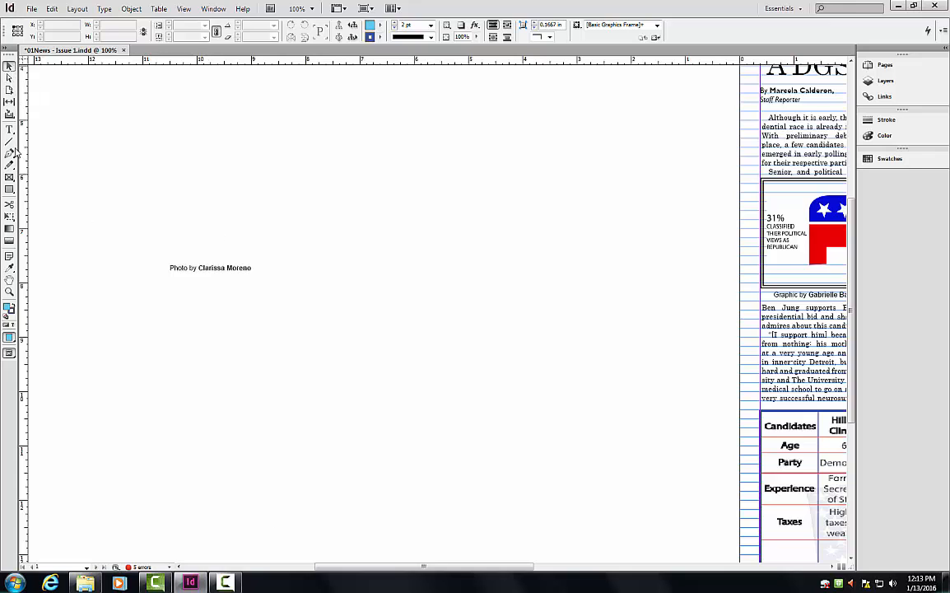
# Delete the new photo credit frame from the pasteboard.
pyautogui.click(209, 268)
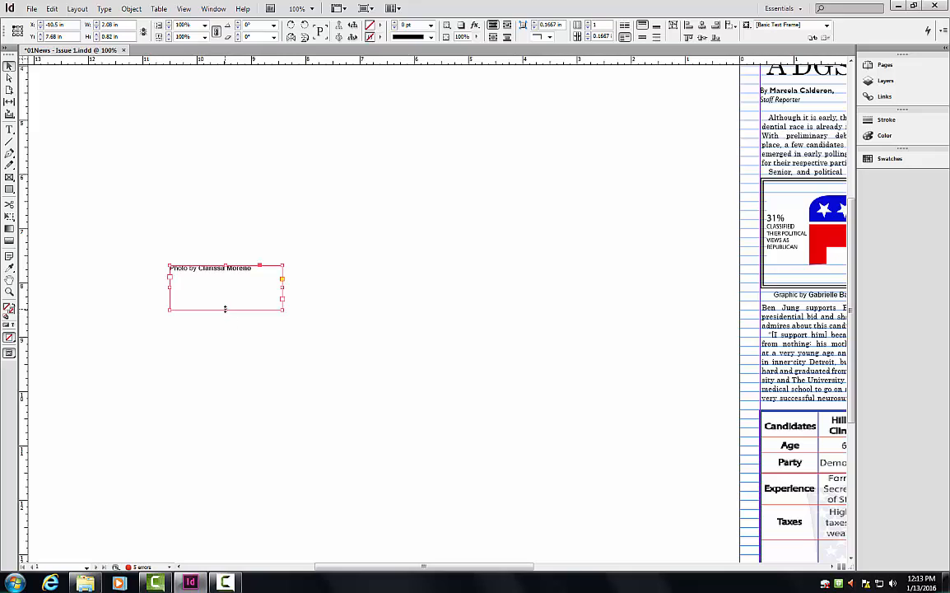
pyautogui.moveTo(224, 308); pyautogui.dragTo(567, 337)
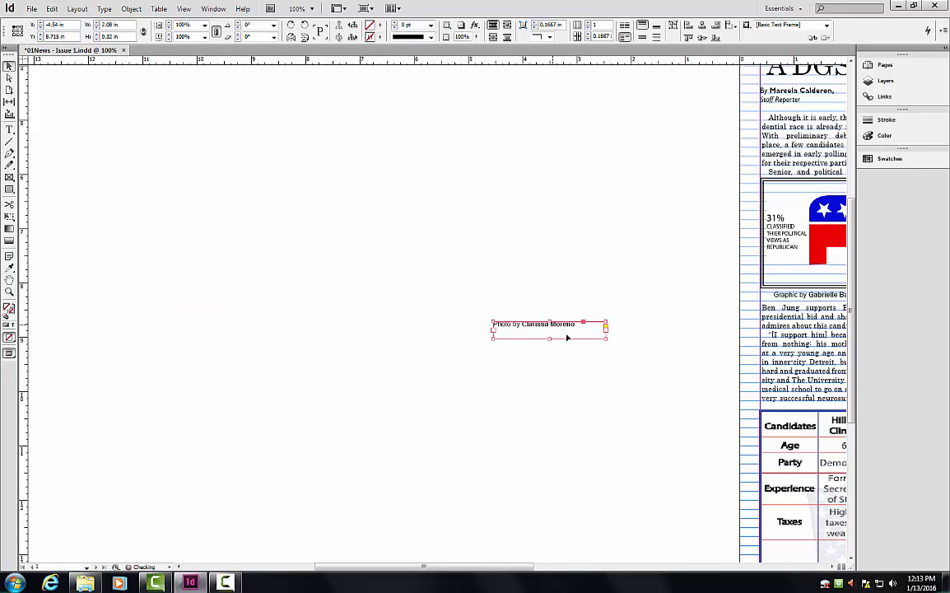
pyautogui.moveTo(501, 568); pyautogui.dragTo(627, 569)
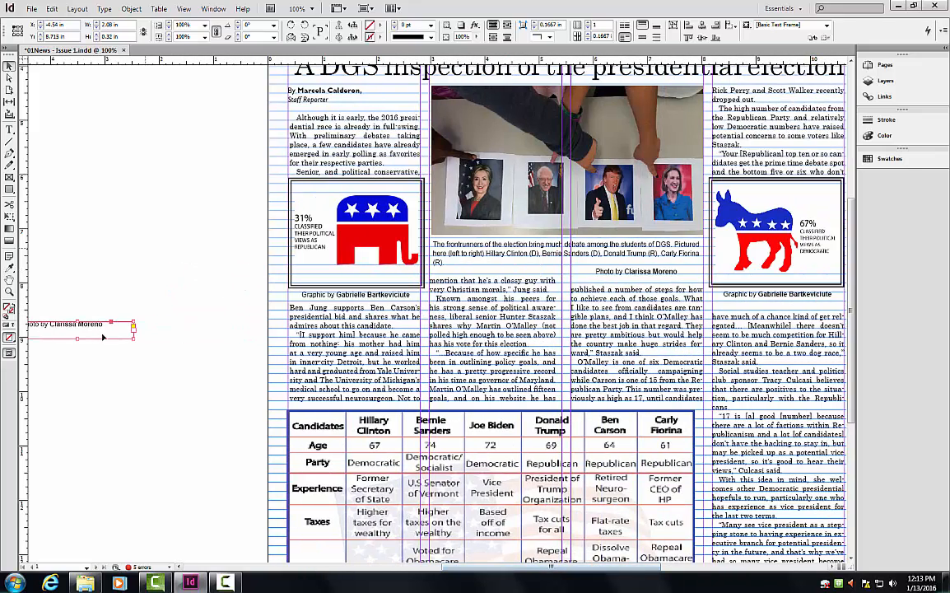
pyautogui.moveTo(99, 331); pyautogui.dragTo(134, 251)
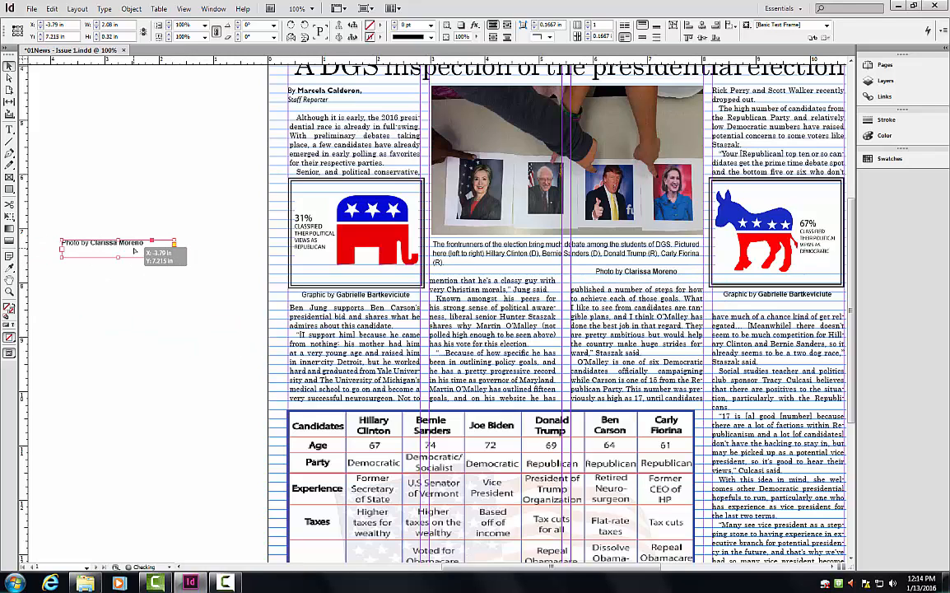
pyautogui.press('Delete')
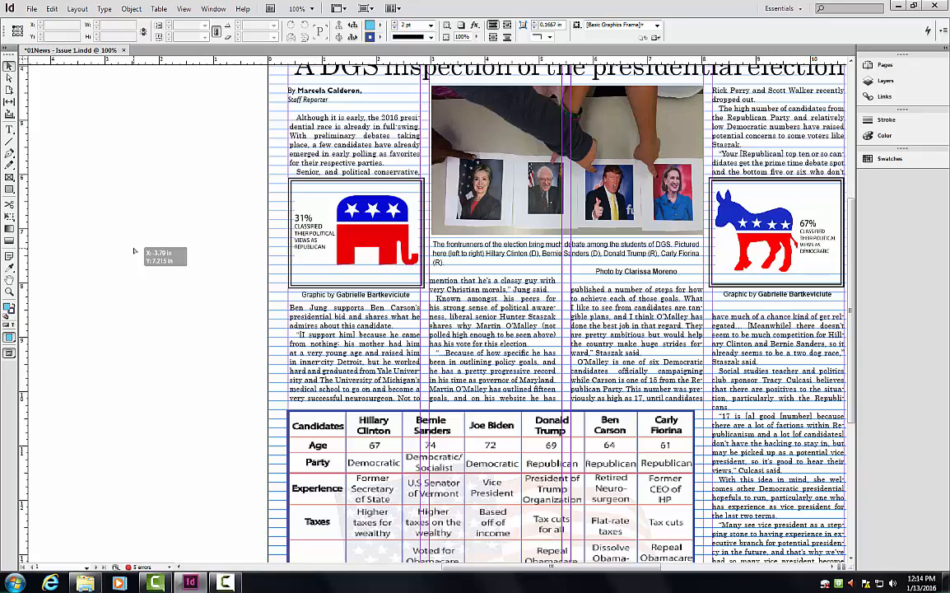
pyautogui.moveTo(494, 567); pyautogui.dragTo(414, 568)
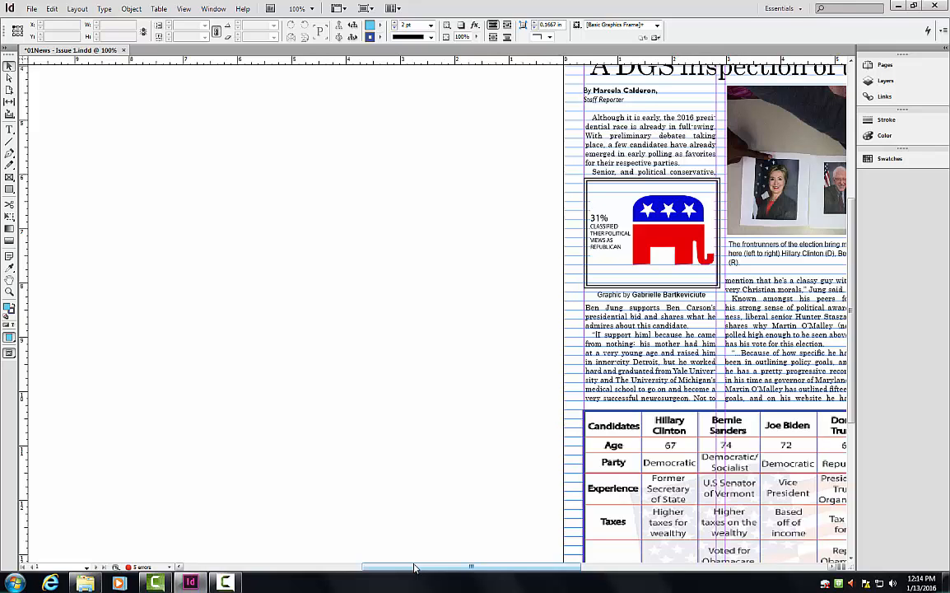
# Place Election(color).tif from Issue1 > Photos > News > Out onto the page at full size.
pyautogui.hotkey('ctrl', 'd')
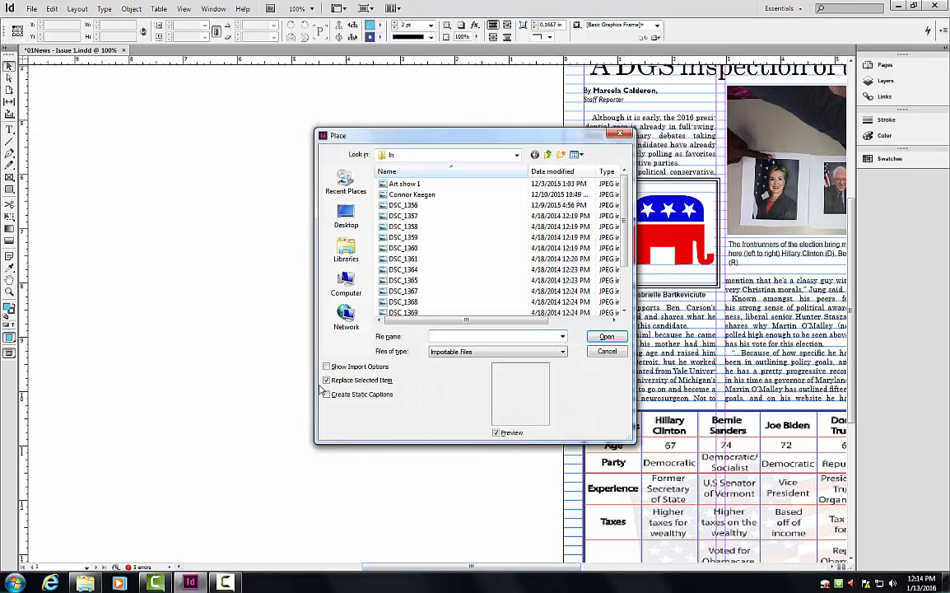
pyautogui.click(349, 281)
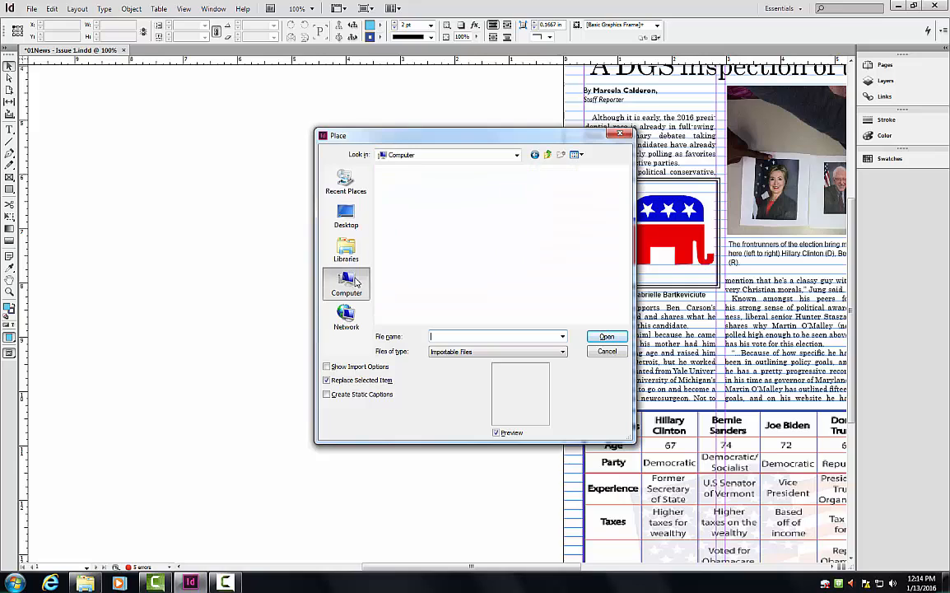
pyautogui.doubleClick(435, 226)
pyautogui.doubleClick(426, 184)
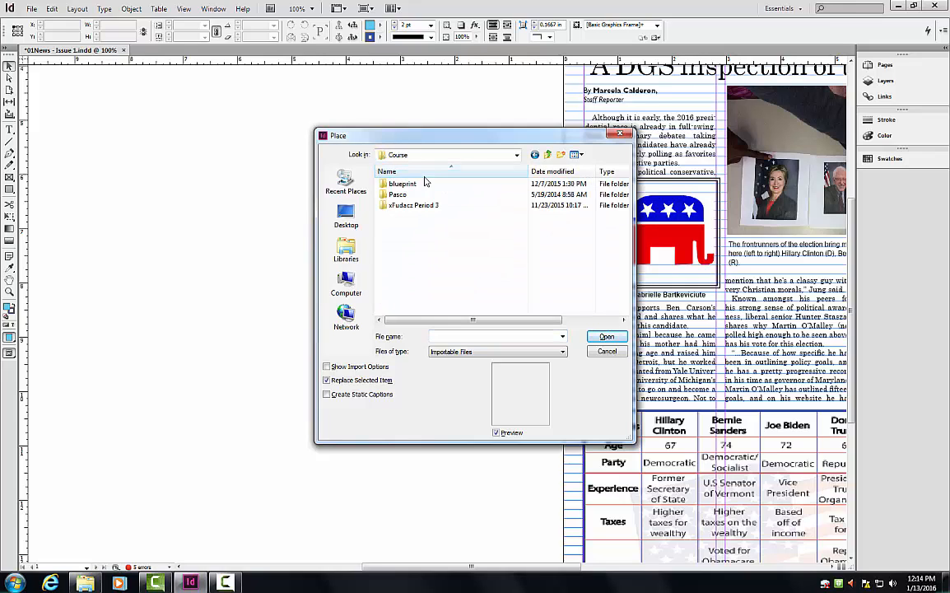
pyautogui.doubleClick(420, 184)
pyautogui.doubleClick(414, 186)
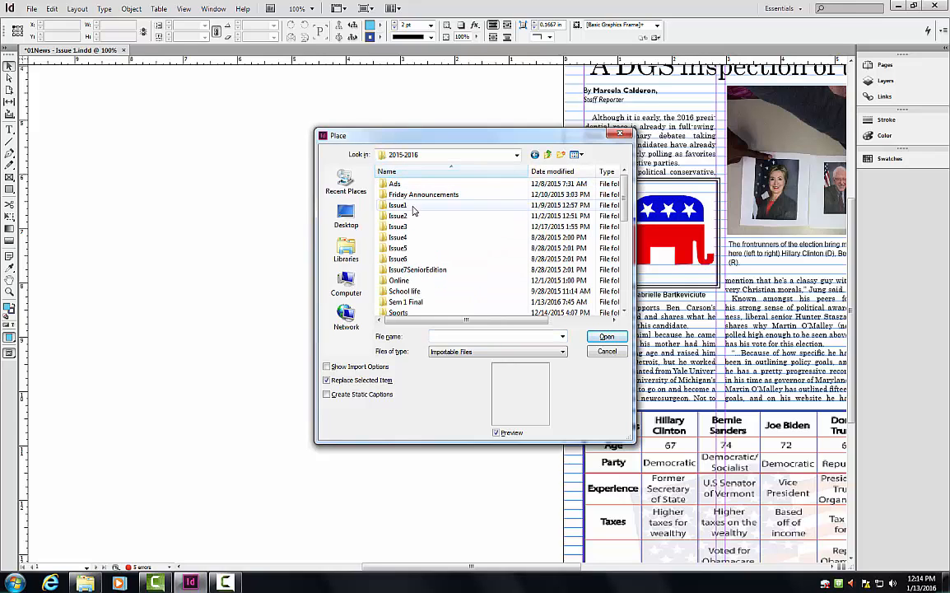
pyautogui.doubleClick(404, 206)
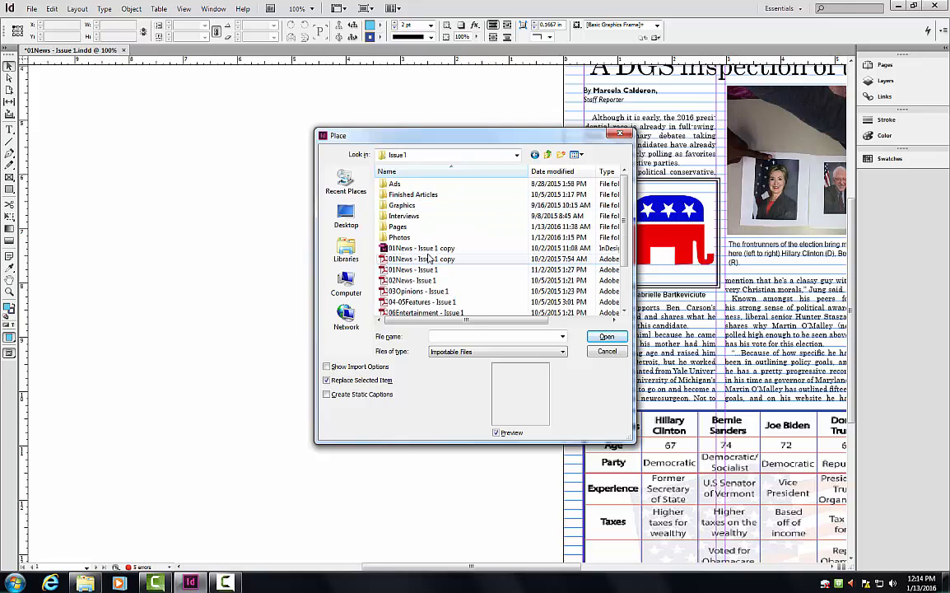
pyautogui.doubleClick(400, 237)
pyautogui.doubleClick(406, 205)
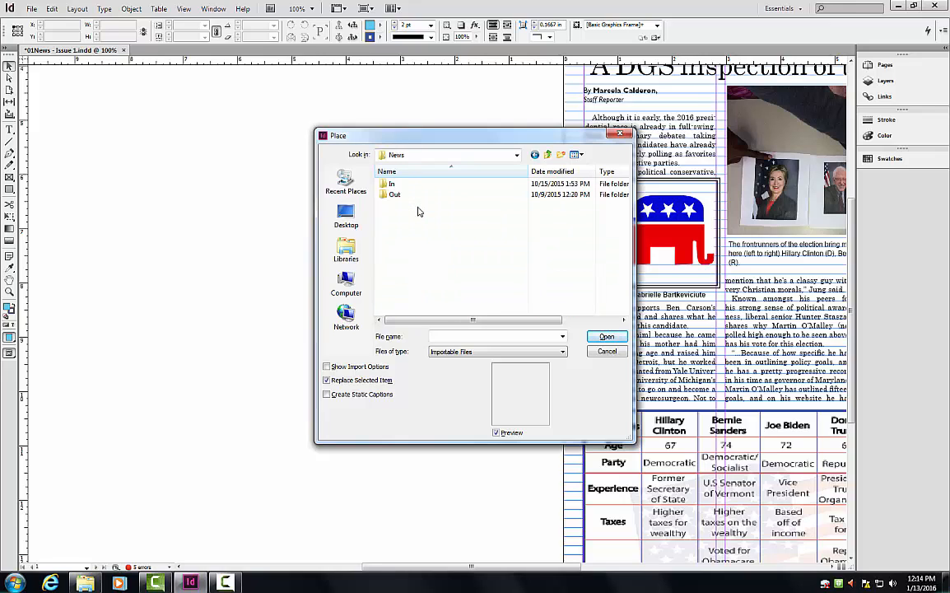
pyautogui.doubleClick(408, 196)
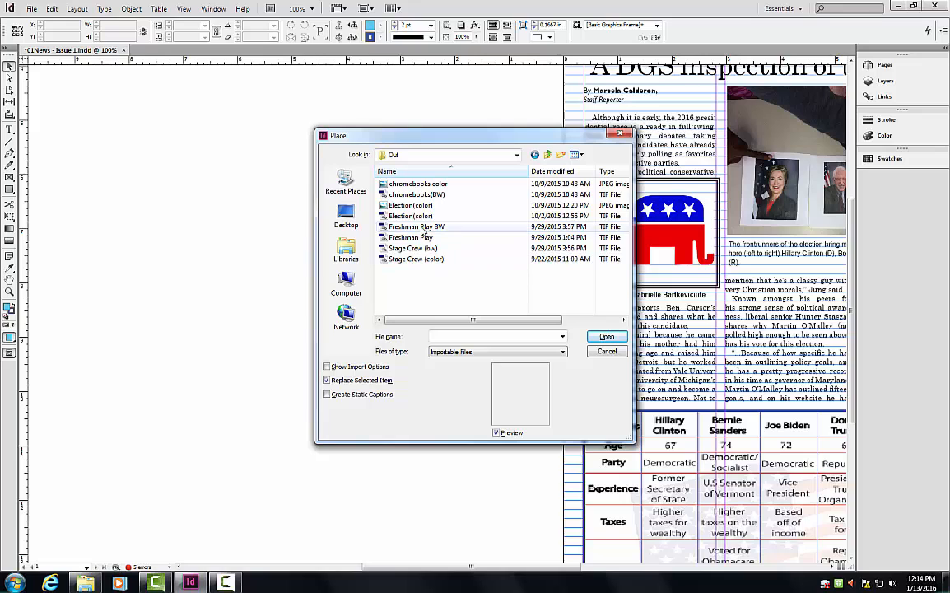
pyautogui.click(423, 217)
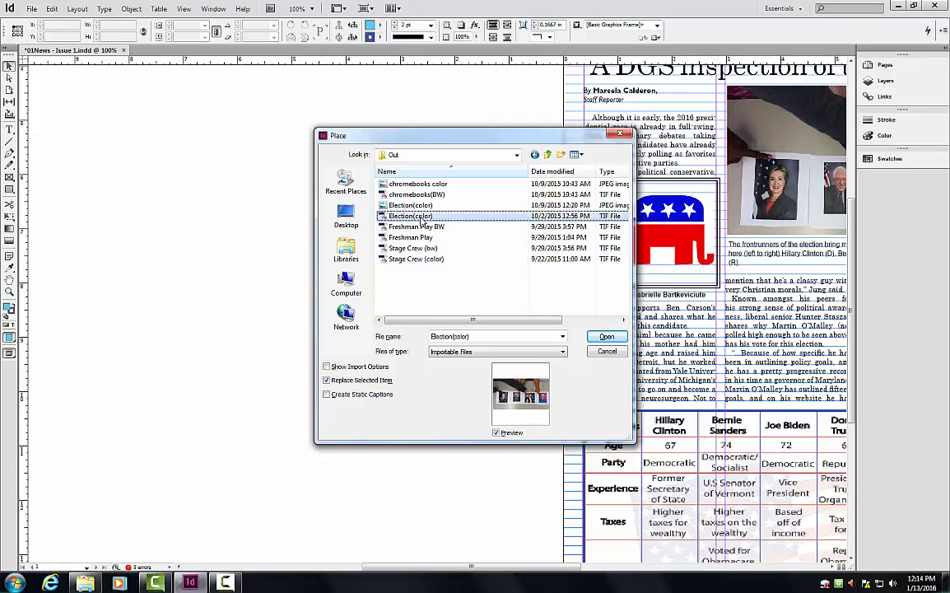
pyautogui.click(607, 336)
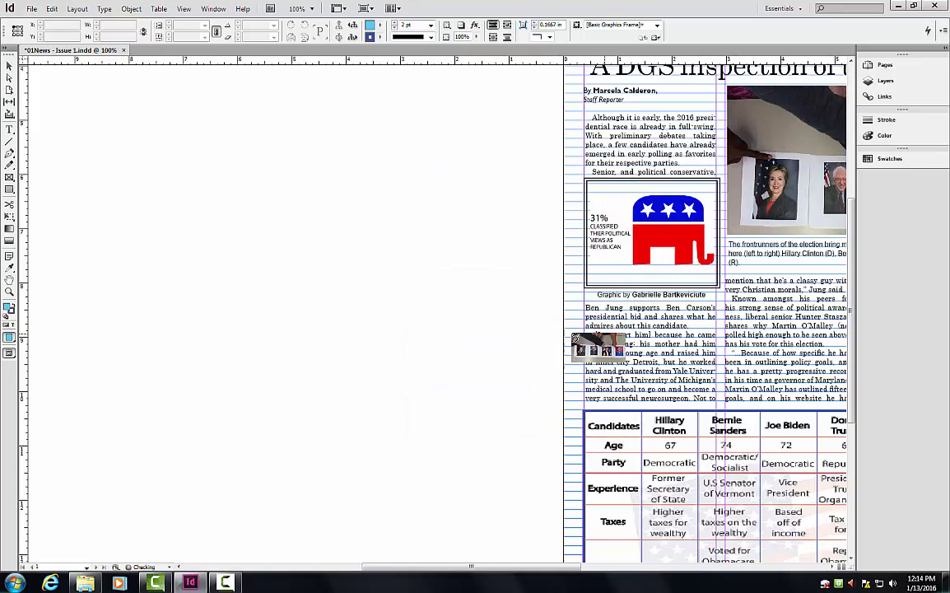
pyautogui.click(157, 270)
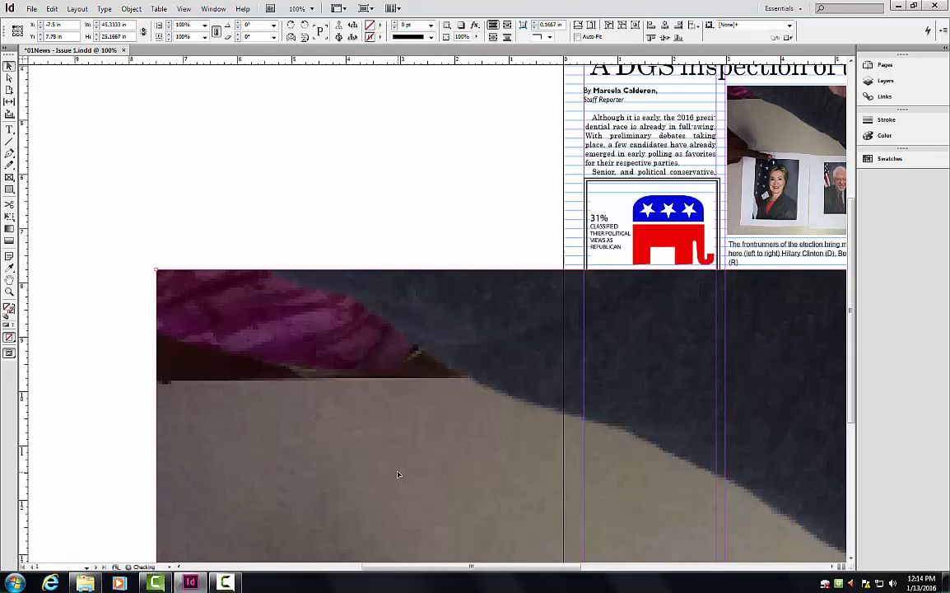
# Rotate, shrink and reposition the extra election photo frame on the pasteboard.
pyautogui.hotkey('ctrl', '-')
pyautogui.hotkey('ctrl', '-')
pyautogui.hotkey('ctrl', '-')
pyautogui.hotkey('ctrl', '-')
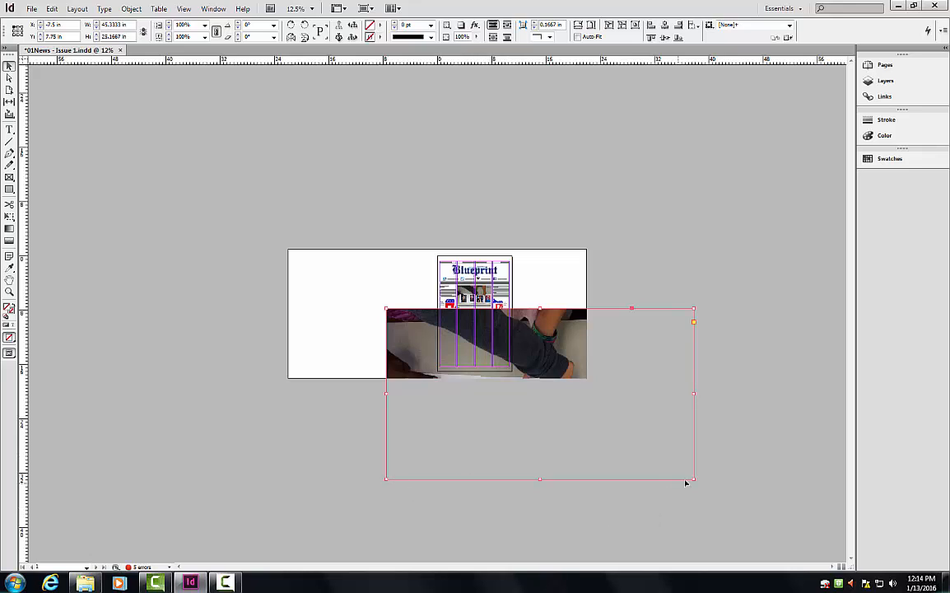
pyautogui.moveTo(697, 478); pyautogui.dragTo(512, 370)
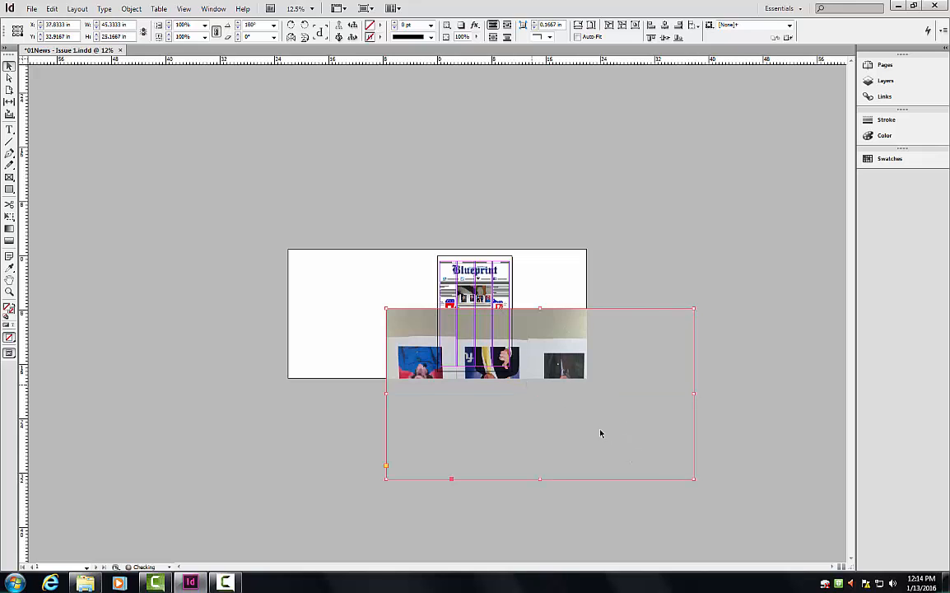
pyautogui.moveTo(694, 478); pyautogui.dragTo(532, 387)
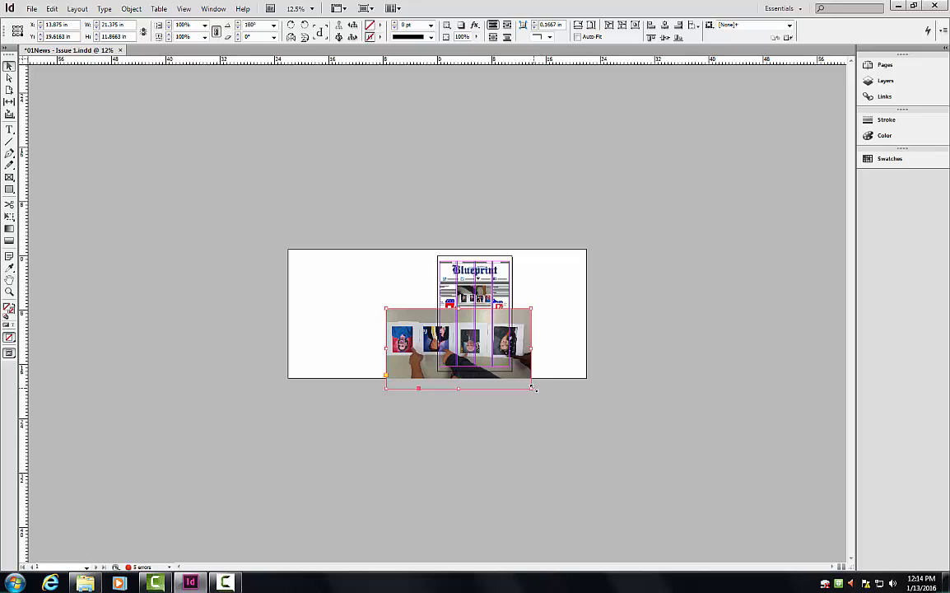
pyautogui.moveTo(532, 391); pyautogui.dragTo(419, 327)
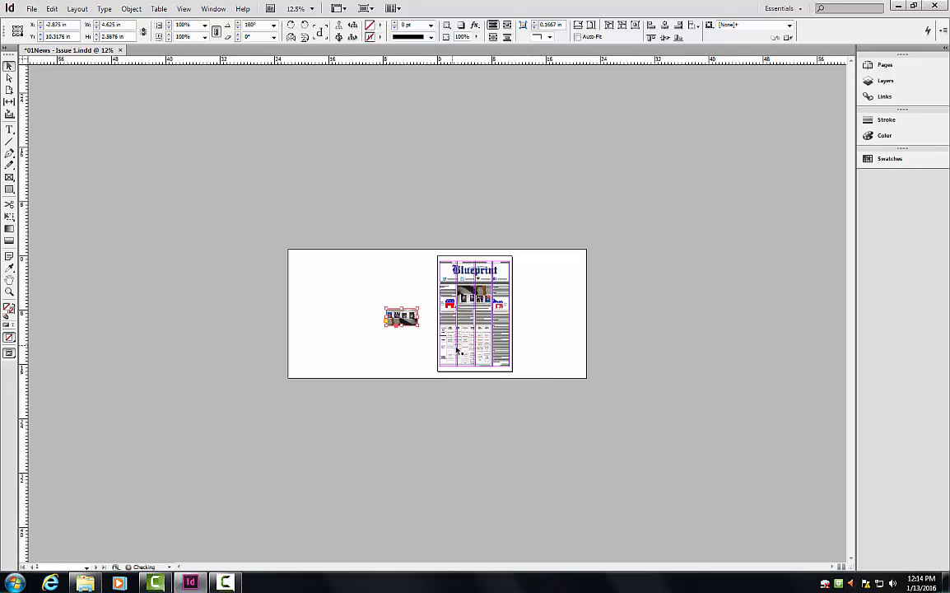
pyautogui.hotkey('ctrl', '=')
pyautogui.hotkey('ctrl', '=')
pyautogui.hotkey('ctrl', '=')
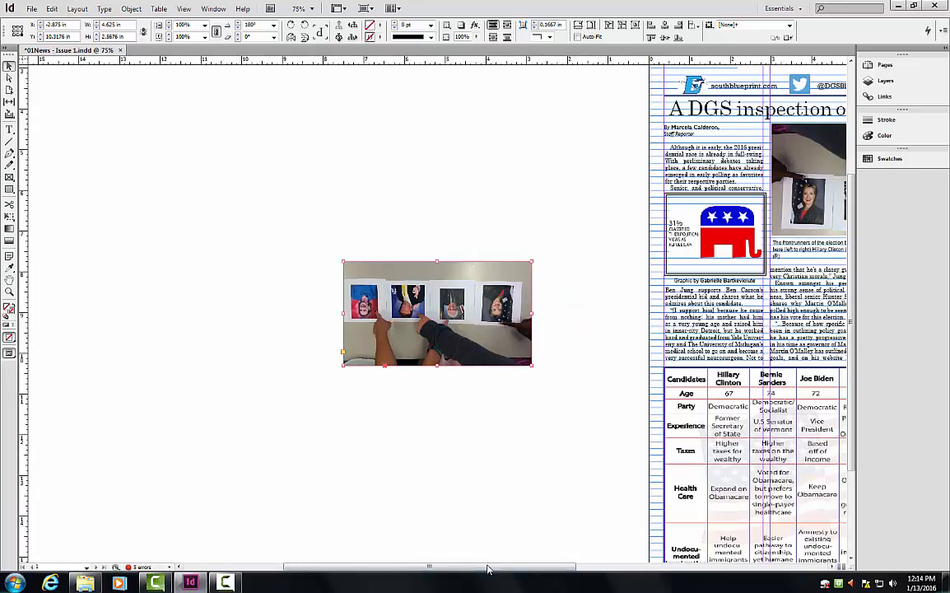
pyautogui.moveTo(488, 568); pyautogui.dragTo(566, 579)
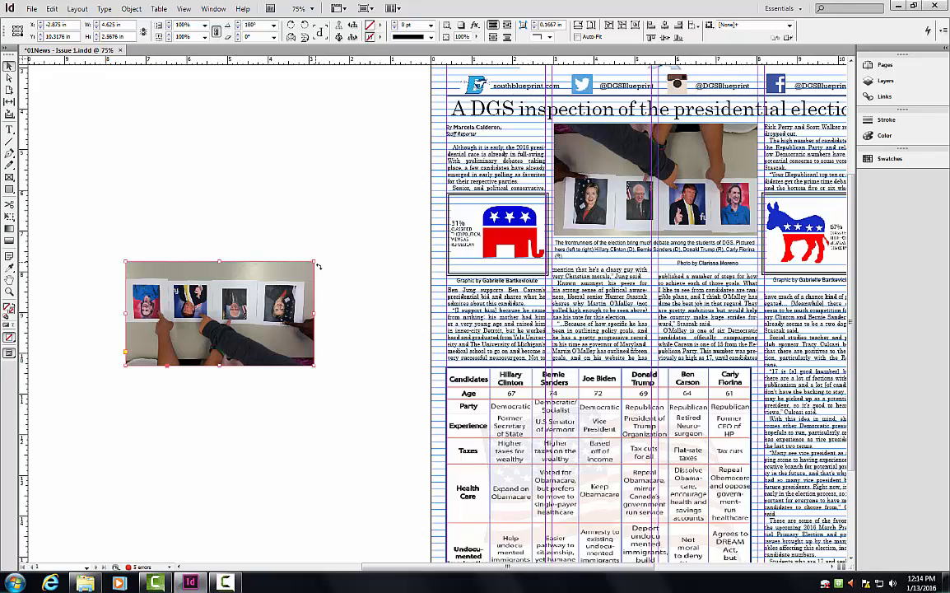
pyautogui.moveTo(316, 263); pyautogui.dragTo(133, 316)
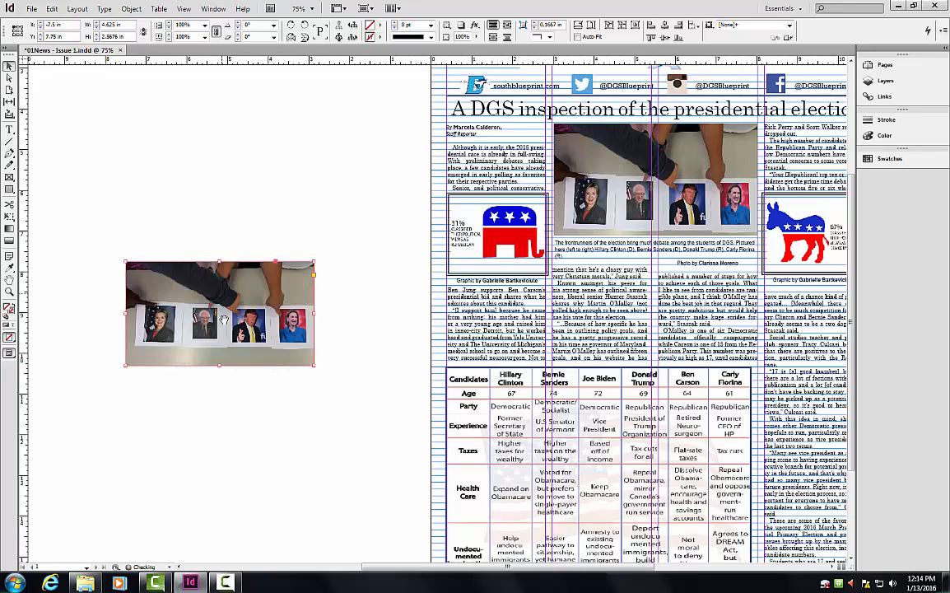
pyautogui.moveTo(239, 322); pyautogui.dragTo(231, 211)
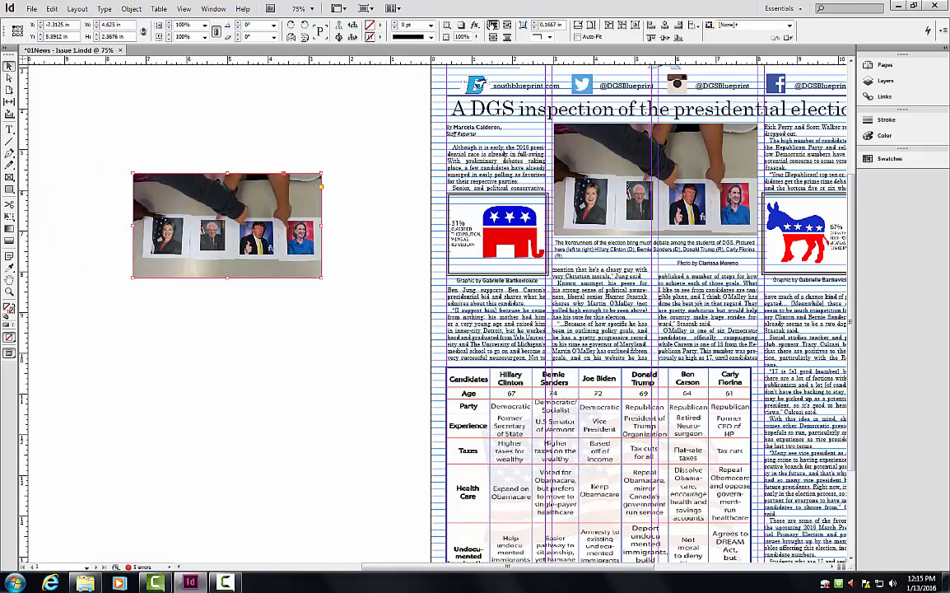
# Delete the extra photo frame, then select the whole article story.
pyautogui.press('Delete')
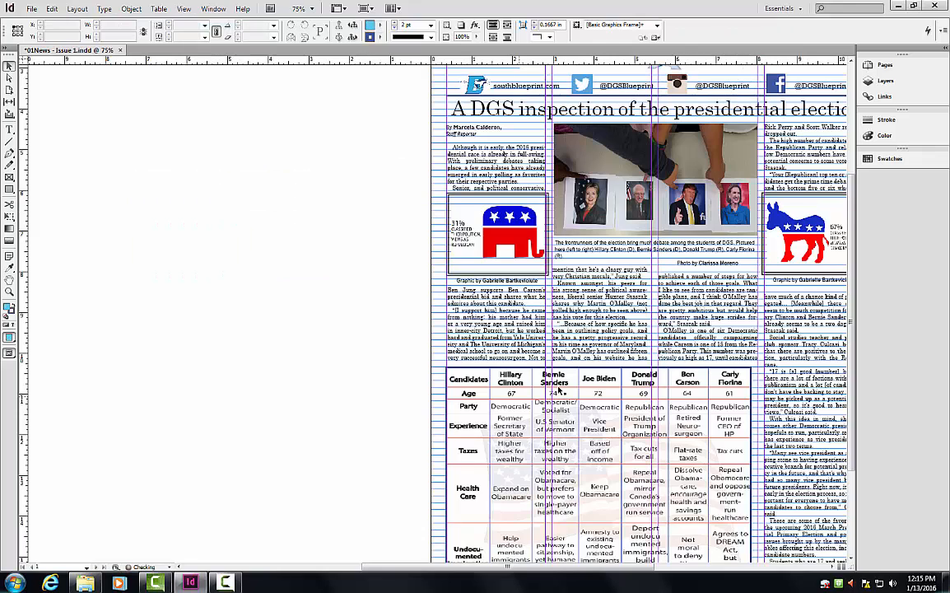
pyautogui.doubleClick(583, 342)
pyautogui.tripleClick(583, 341)
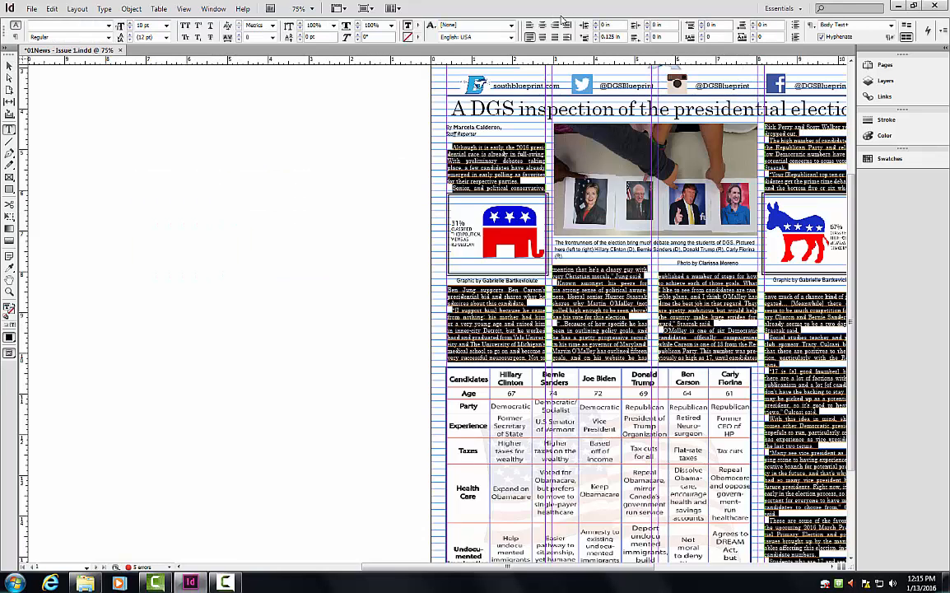
# Deselect the article text and delete the empty text frame beside the front page.
pyautogui.click(38, 112)
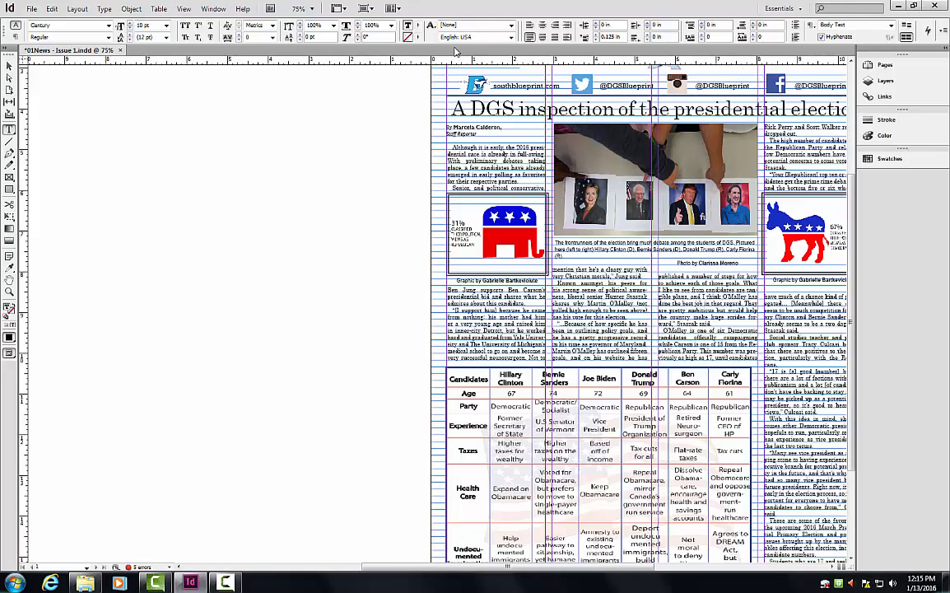
pyautogui.click(10, 66)
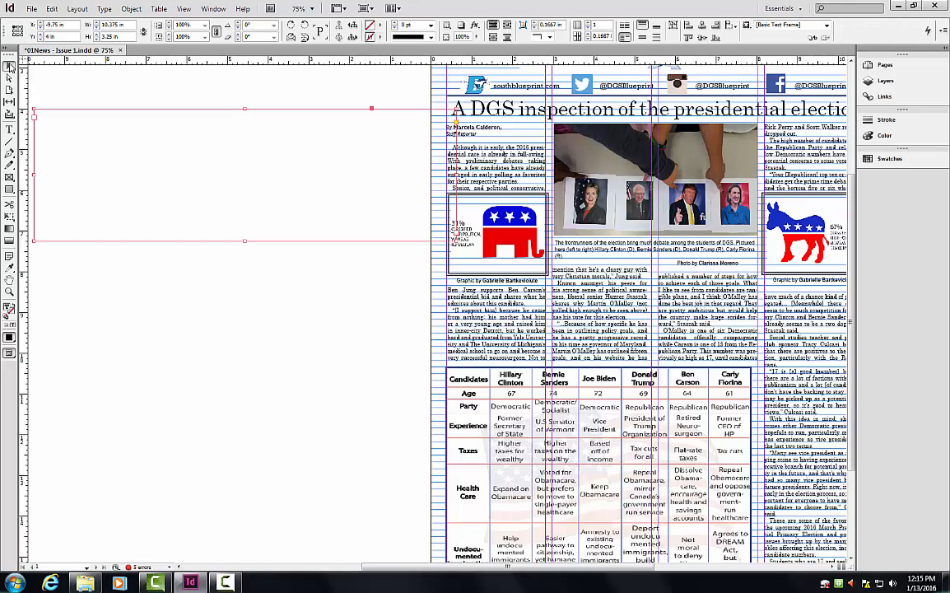
pyautogui.press('Delete')
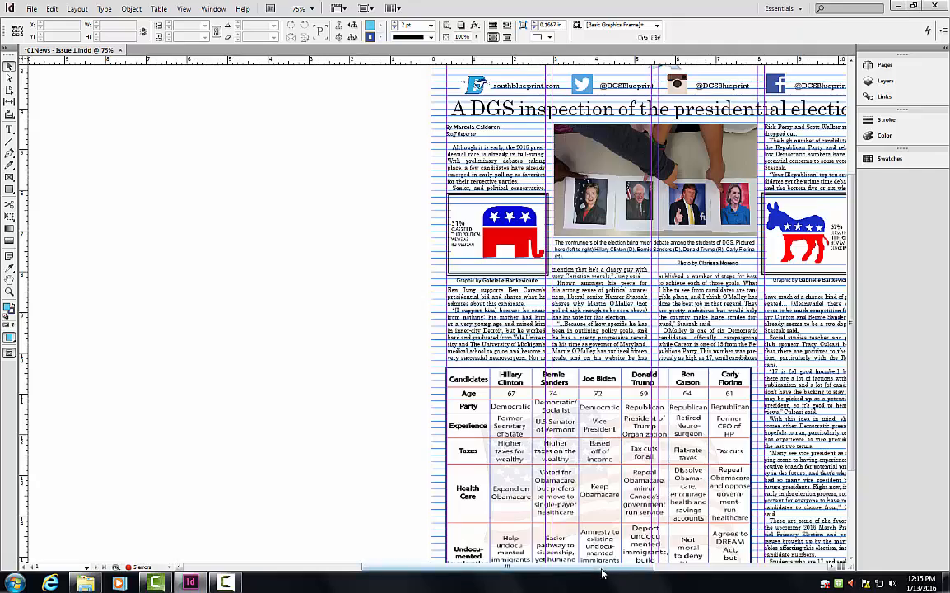
pyautogui.moveTo(597, 568); pyautogui.dragTo(652, 568)
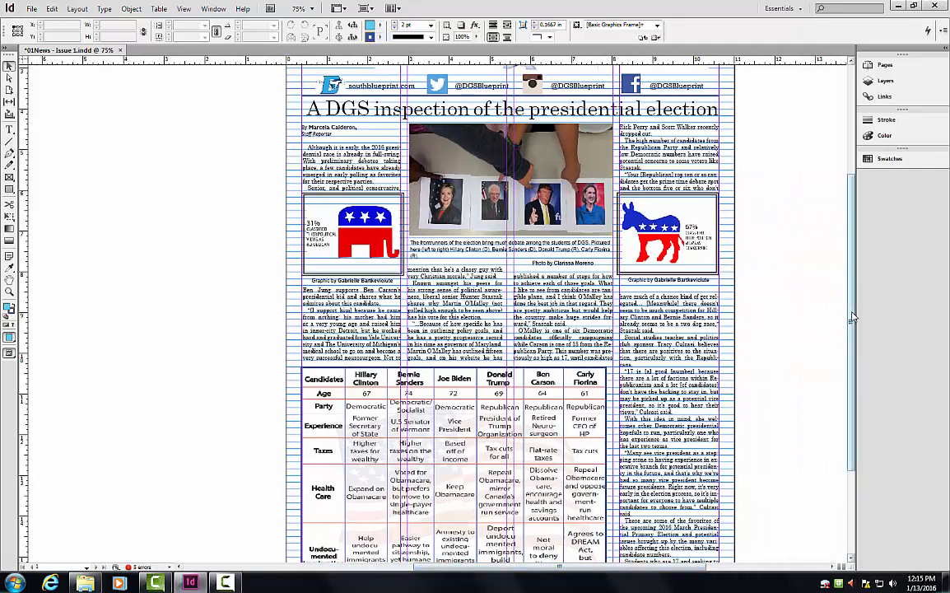
pyautogui.moveTo(849, 319); pyautogui.dragTo(853, 245)
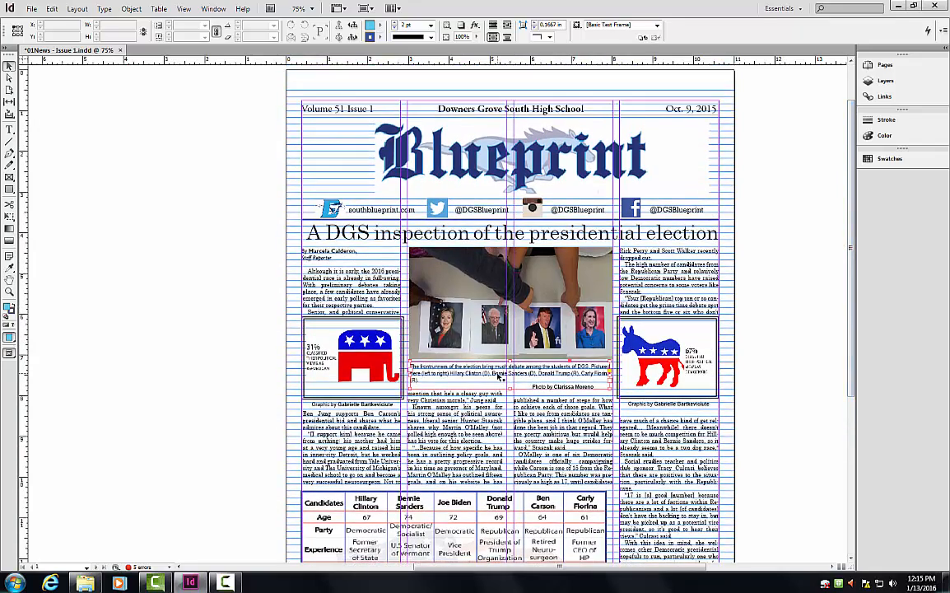
pyautogui.tripleClick(498, 375)
pyautogui.click(499, 374)
pyautogui.click(499, 375)
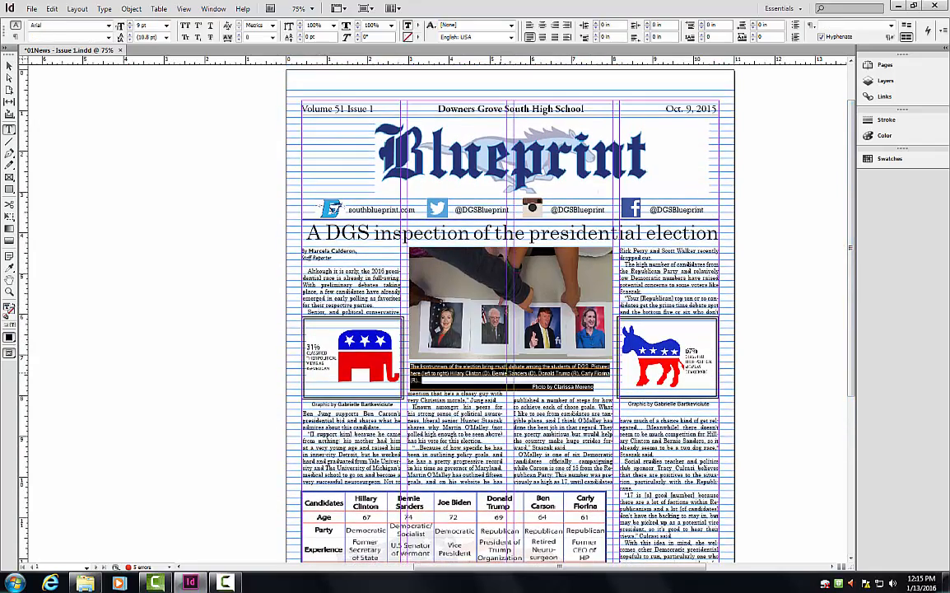
pyautogui.click(806, 357)
pyautogui.hotkey('ctrl', '=')
pyautogui.hotkey('ctrl', '=')
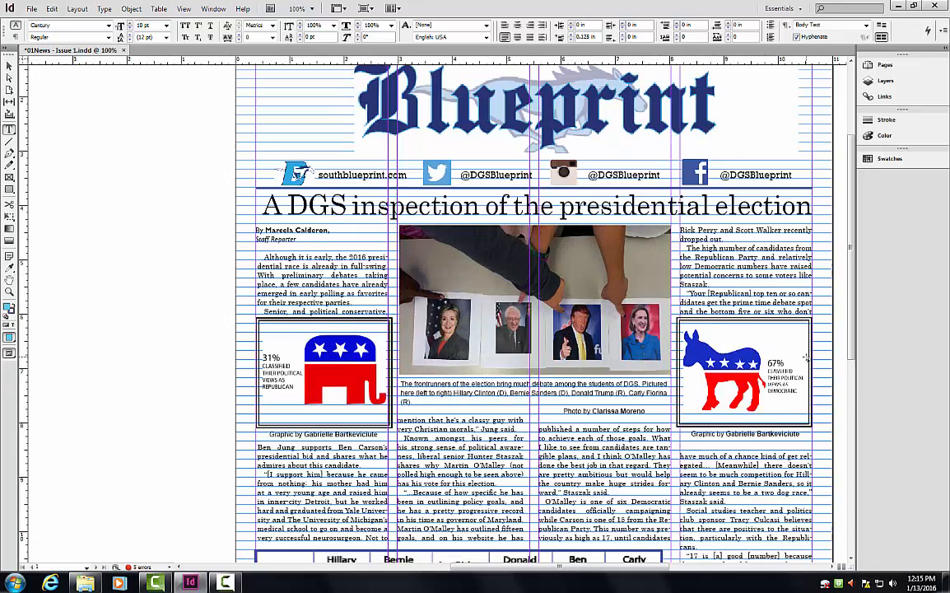
pyautogui.click(585, 424)
pyautogui.tripleClick(586, 424)
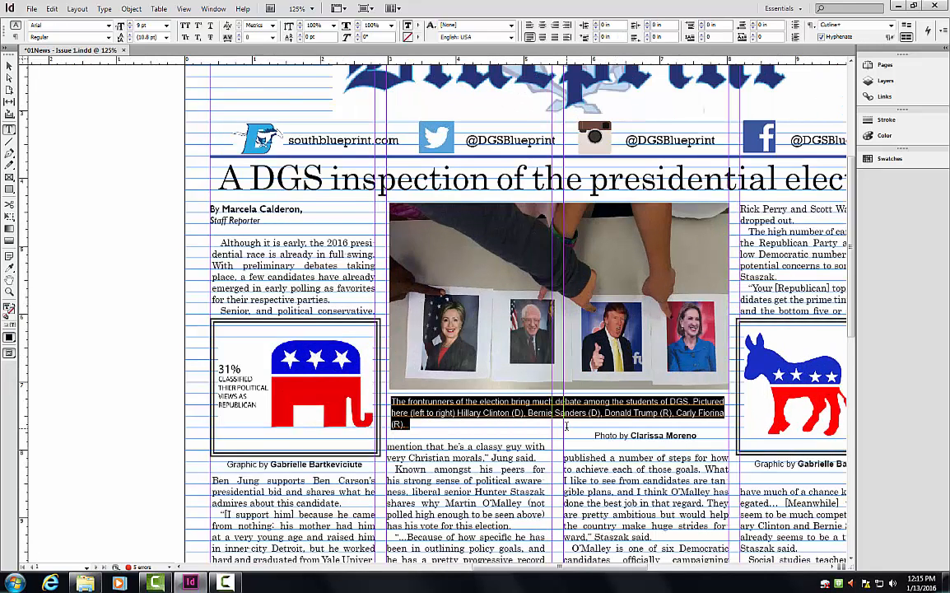
pyautogui.click(928, 33)
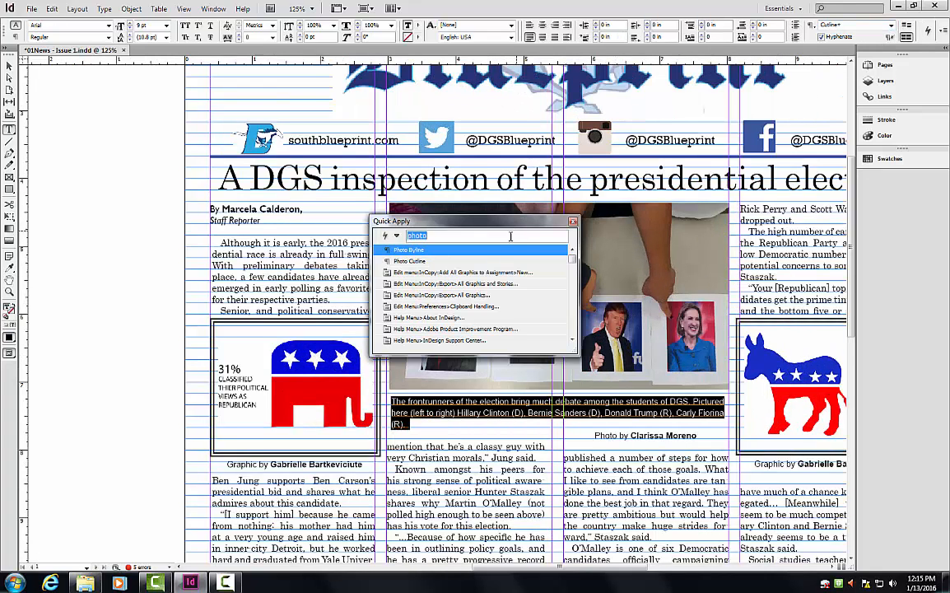
pyautogui.doubleClick(464, 262)
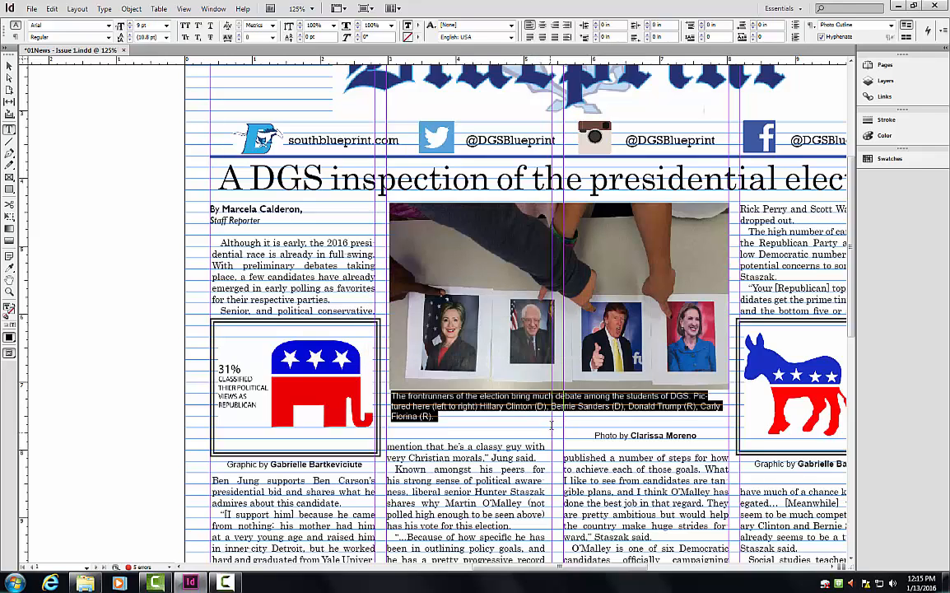
pyautogui.click(450, 416)
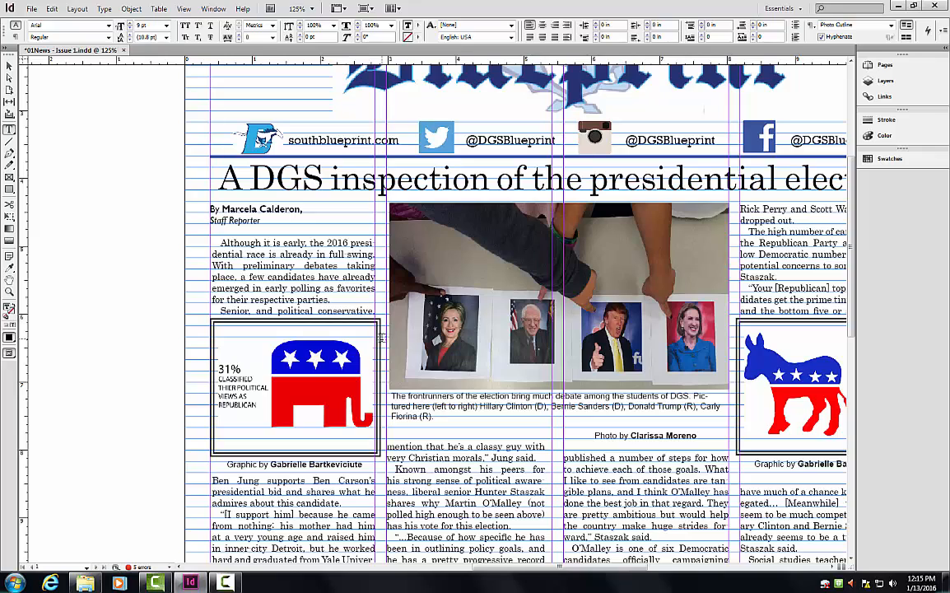
pyautogui.hotkey('ctrl', 'z')
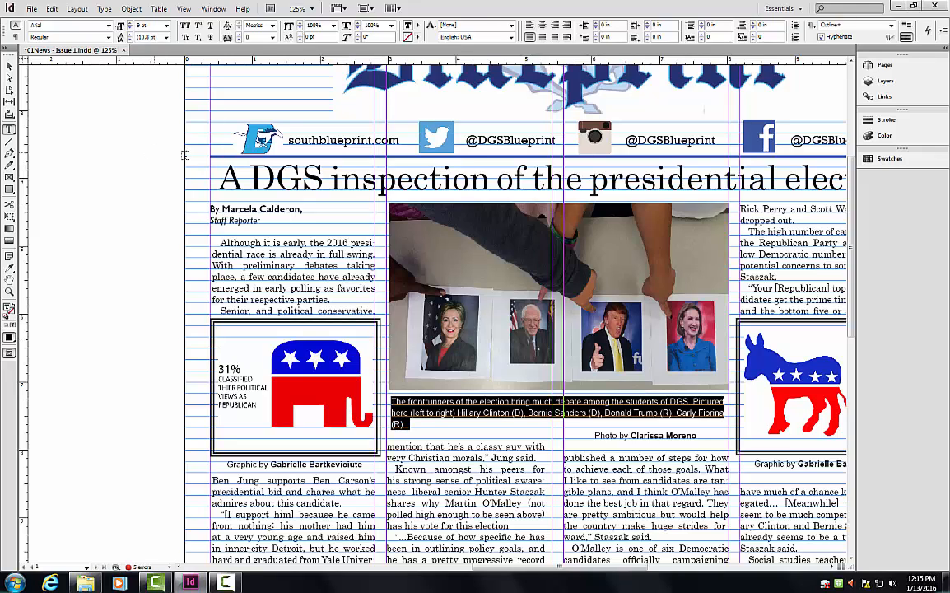
pyautogui.click(130, 144)
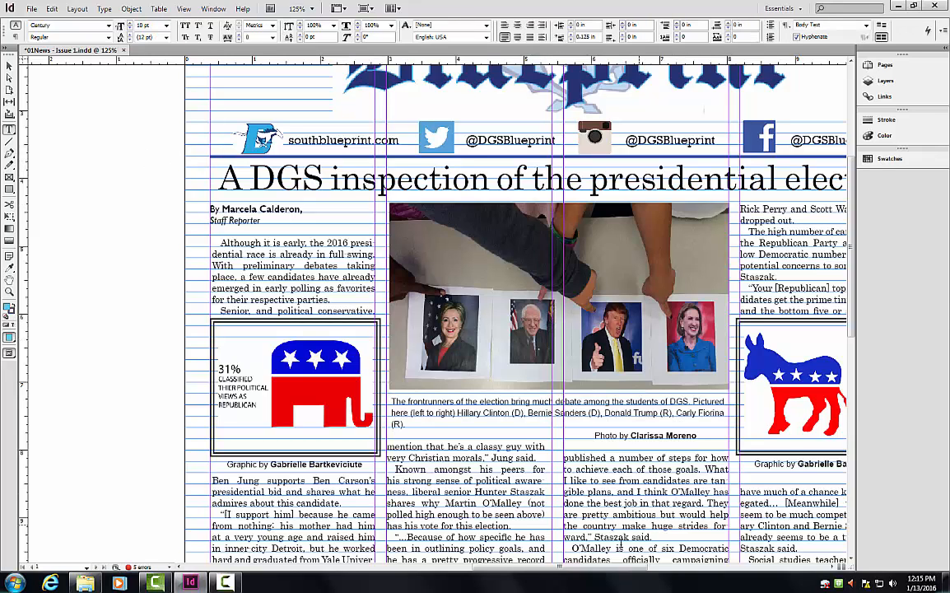
pyautogui.moveTo(583, 566); pyautogui.dragTo(615, 567)
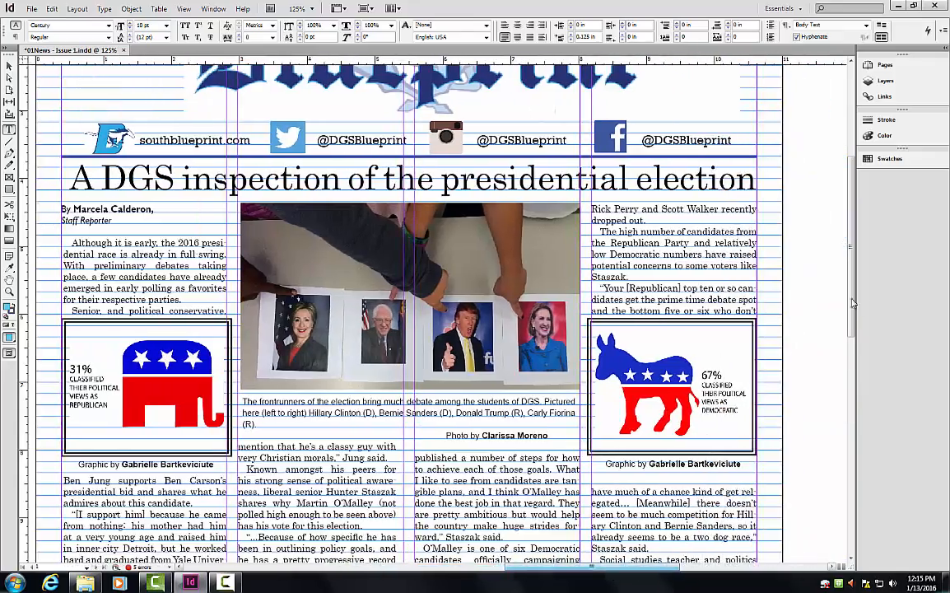
# Select the entire article story and apply the Body Text paragraph style via Quick Apply.
pyautogui.moveTo(852, 303)
pyautogui.mouseDown()
pyautogui.moveTo(850, 442)
pyautogui.moveTo(849, 315)
pyautogui.mouseUp()
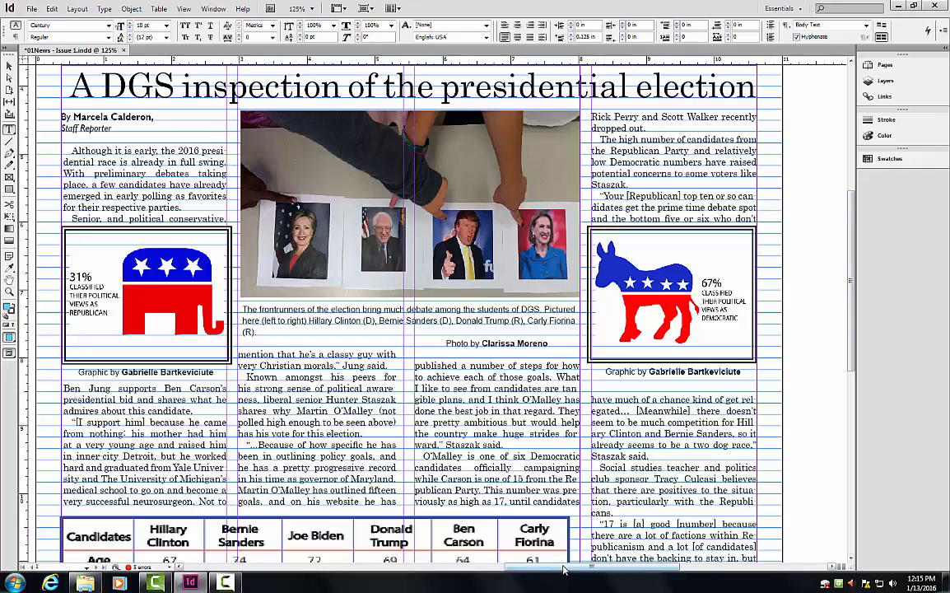
pyautogui.moveTo(564, 568)
pyautogui.mouseDown()
pyautogui.moveTo(527, 568)
pyautogui.moveTo(561, 567)
pyautogui.mouseUp()
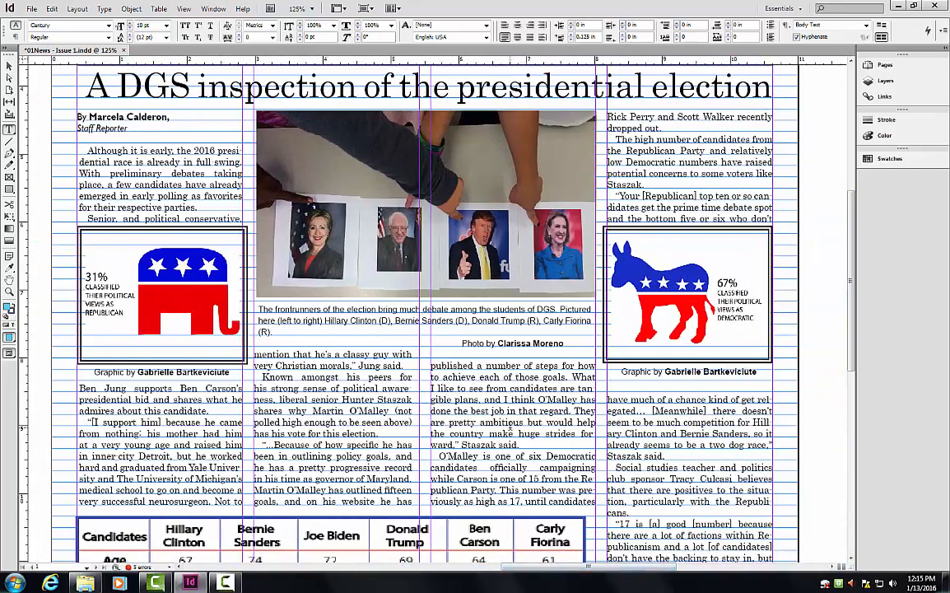
pyautogui.tripleClick(518, 445)
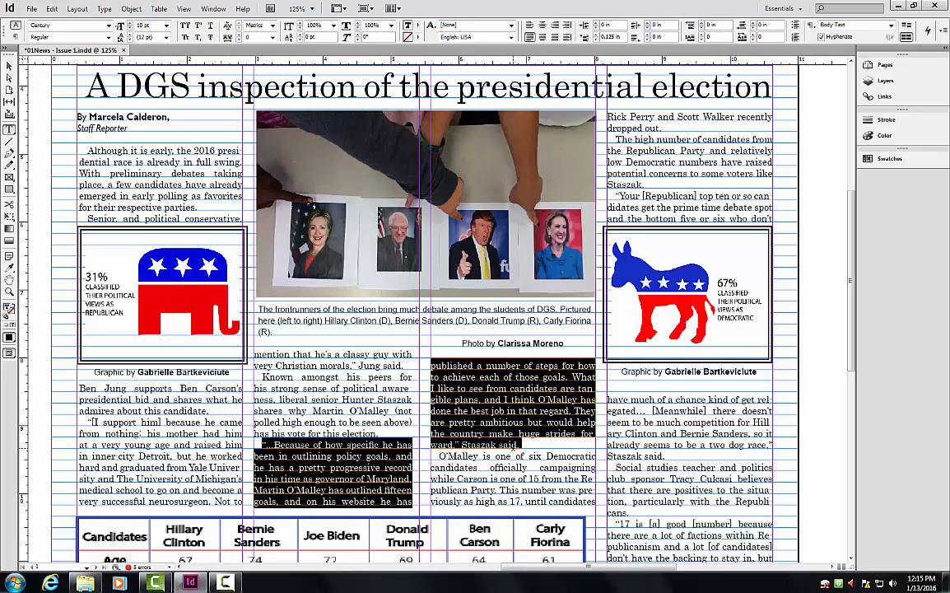
pyautogui.hotkey('ctrl', 'a')
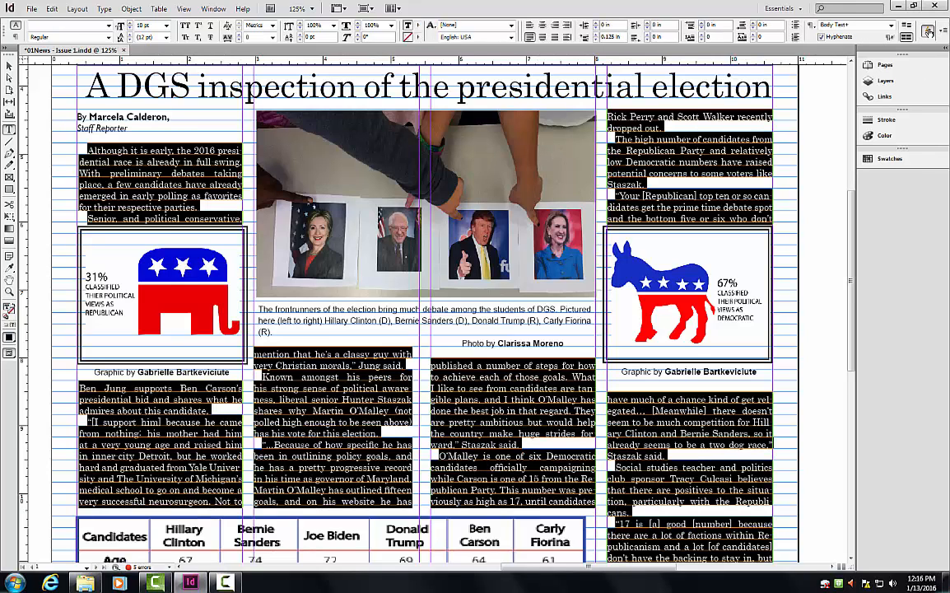
pyautogui.hotkey('ctrl', 'Return')
pyautogui.press('BackSpace')
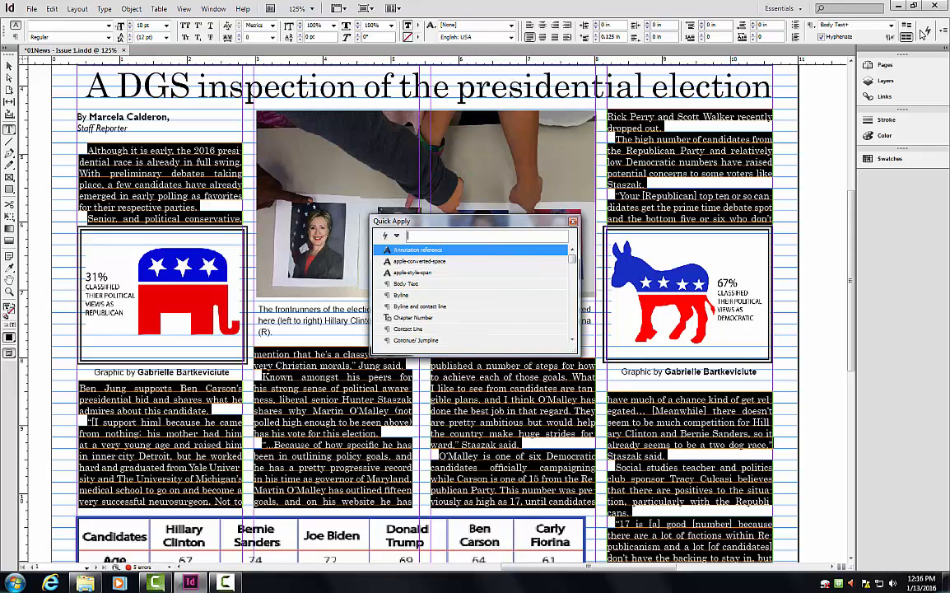
pyautogui.write('body')
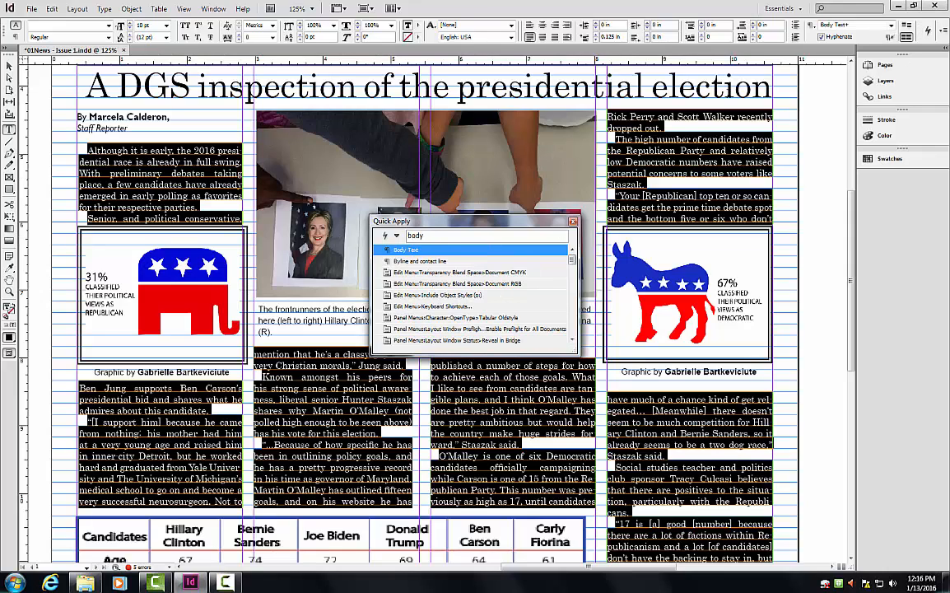
pyautogui.press('Return')
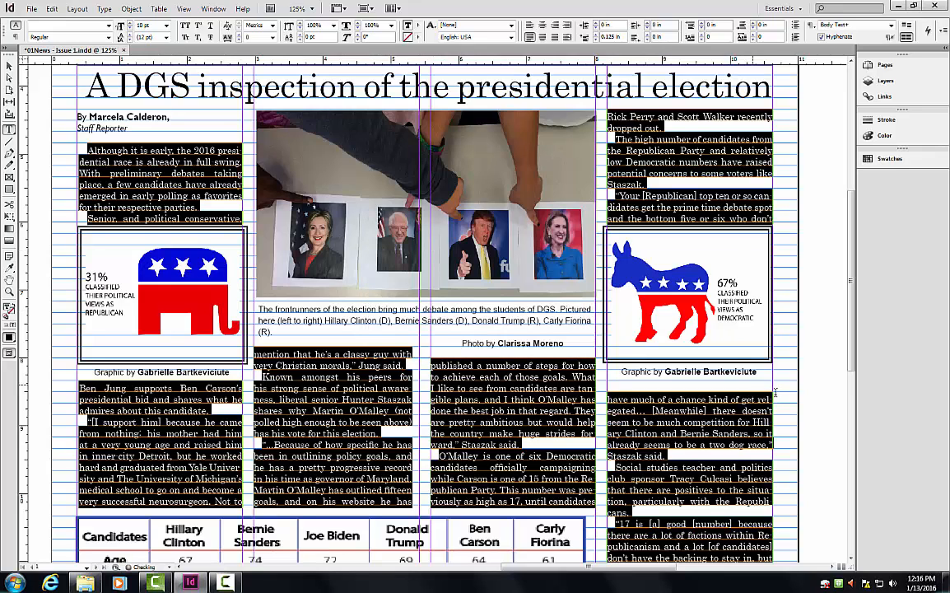
pyautogui.click(823, 367)
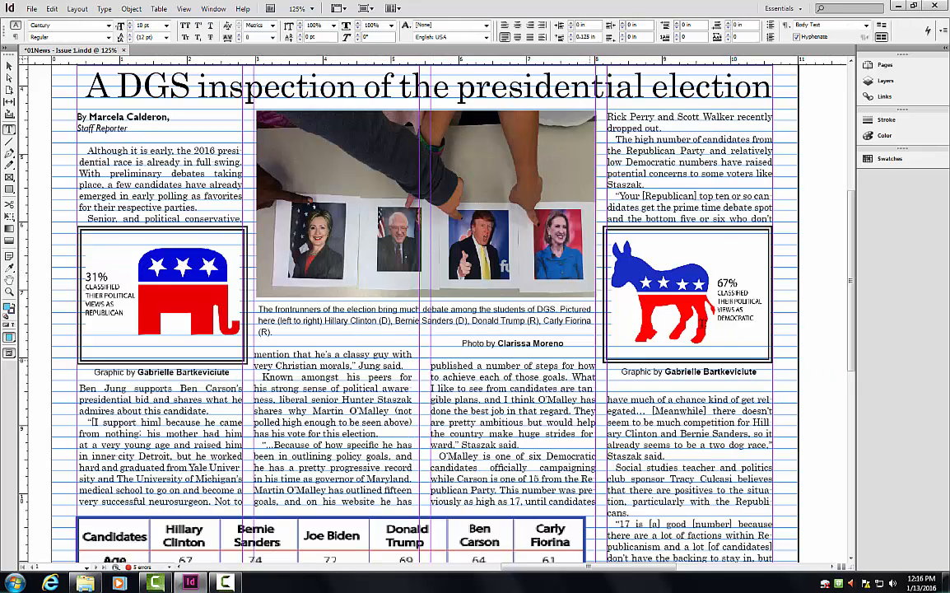
pyautogui.moveTo(598, 567)
pyautogui.mouseDown()
pyautogui.moveTo(614, 568)
pyautogui.moveTo(587, 568)
pyautogui.mouseUp()
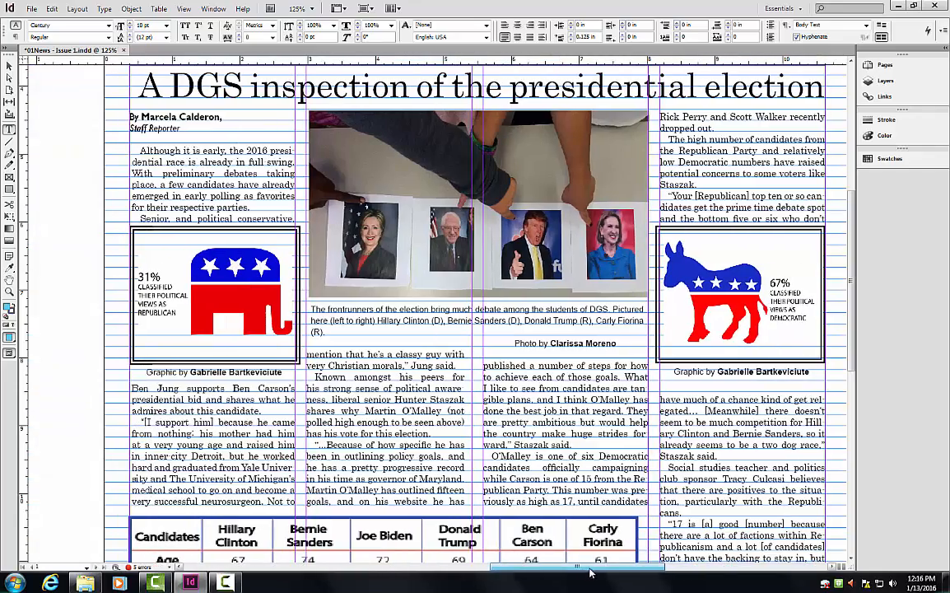
# Raise the right-column article frame's top edge from Y 4.375 to 4.3333 in.
pyautogui.scroll(3, 731, 224)
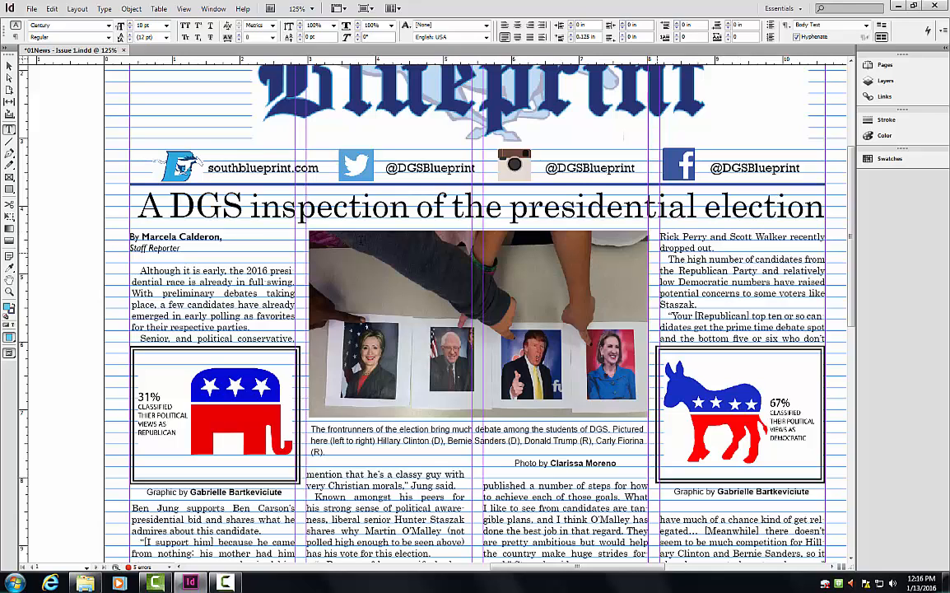
pyautogui.click(9, 66)
pyautogui.click(173, 262)
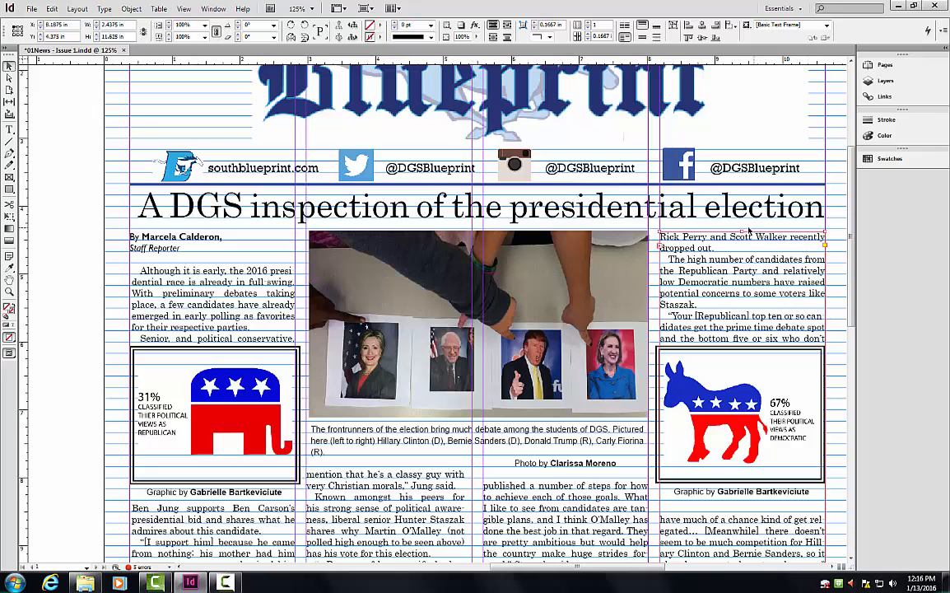
pyautogui.moveTo(742, 231); pyautogui.dragTo(741, 228)
# Check the election photo, donkey and elephant graphic frames by selecting each.
pyautogui.click(485, 244)
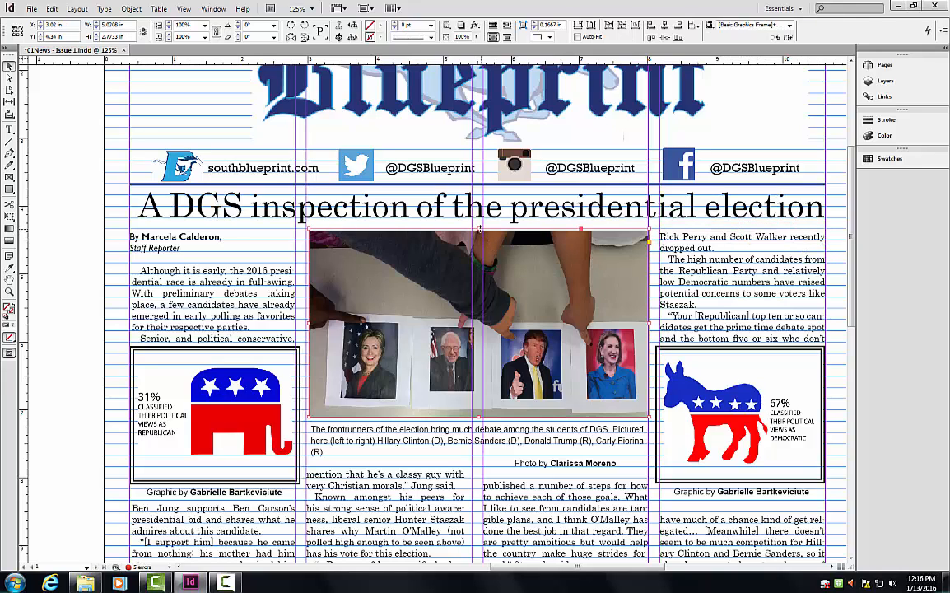
pyautogui.moveTo(853, 313); pyautogui.dragTo(854, 374)
pyautogui.click(673, 246)
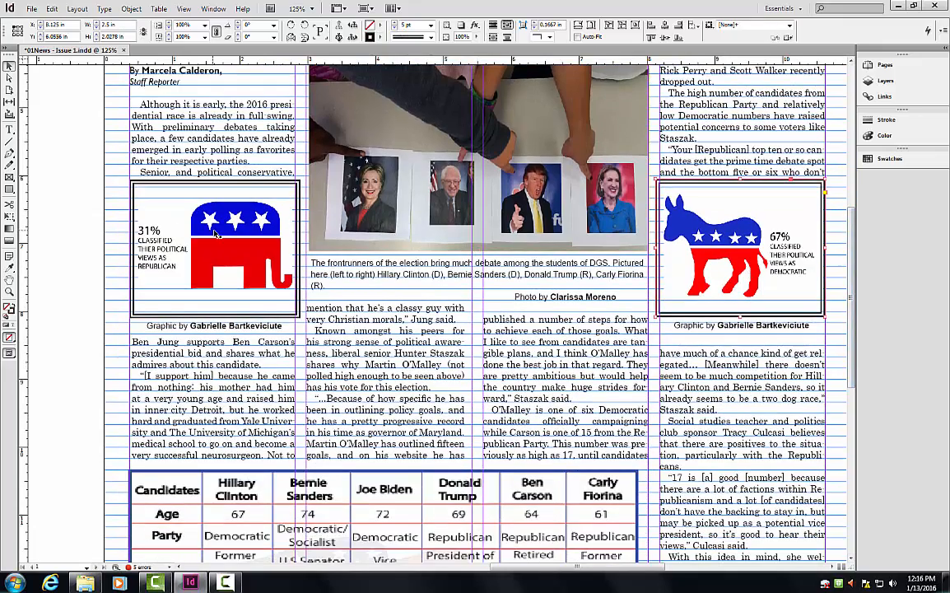
pyautogui.click(265, 247)
pyautogui.moveTo(854, 302); pyautogui.dragTo(821, 420)
# Select the two-line contact paragraph and draw a new text frame on the pasteboard.
pyautogui.tripleClick(819, 418)
pyautogui.click(819, 418)
pyautogui.click(812, 442)
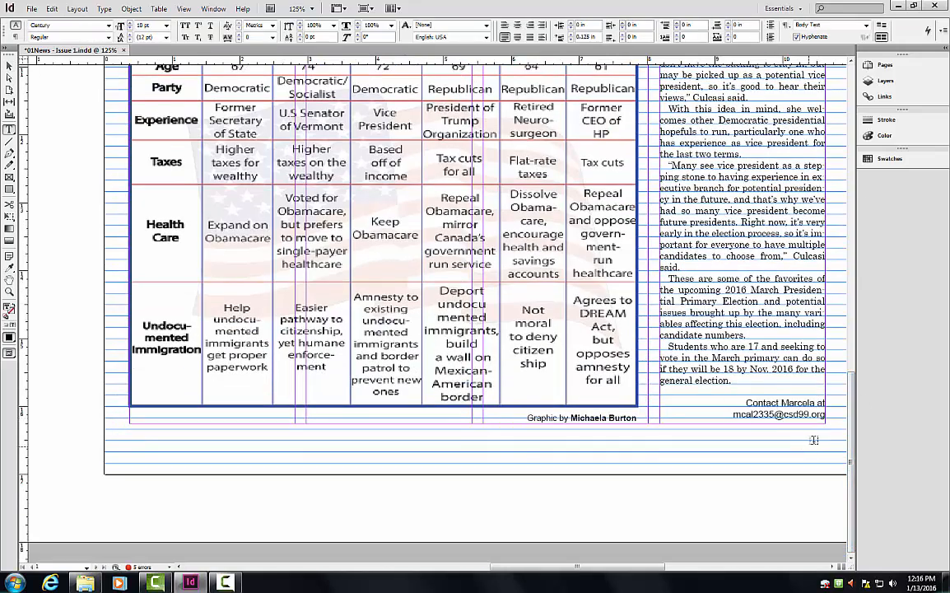
pyautogui.tripleClick(820, 418)
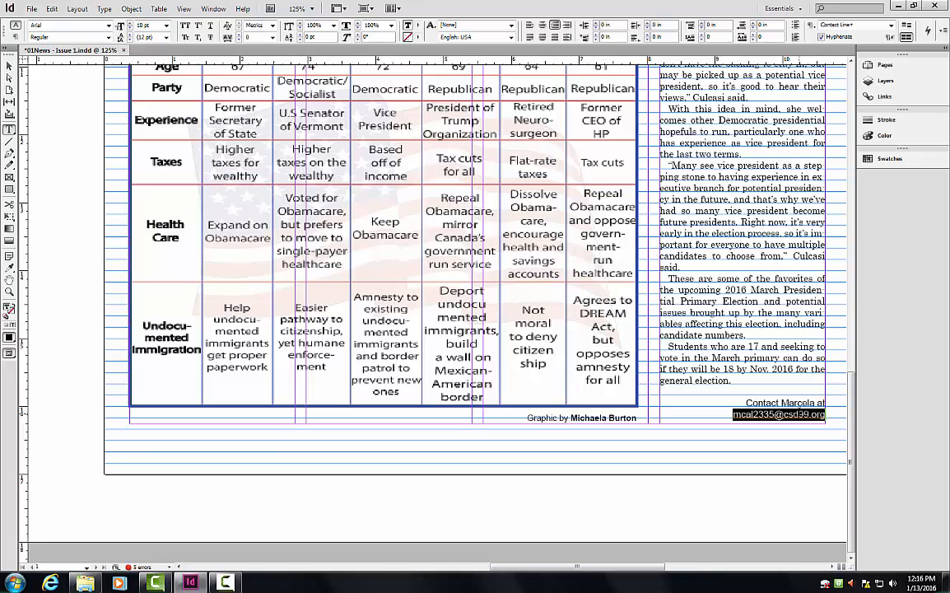
pyautogui.click(819, 417)
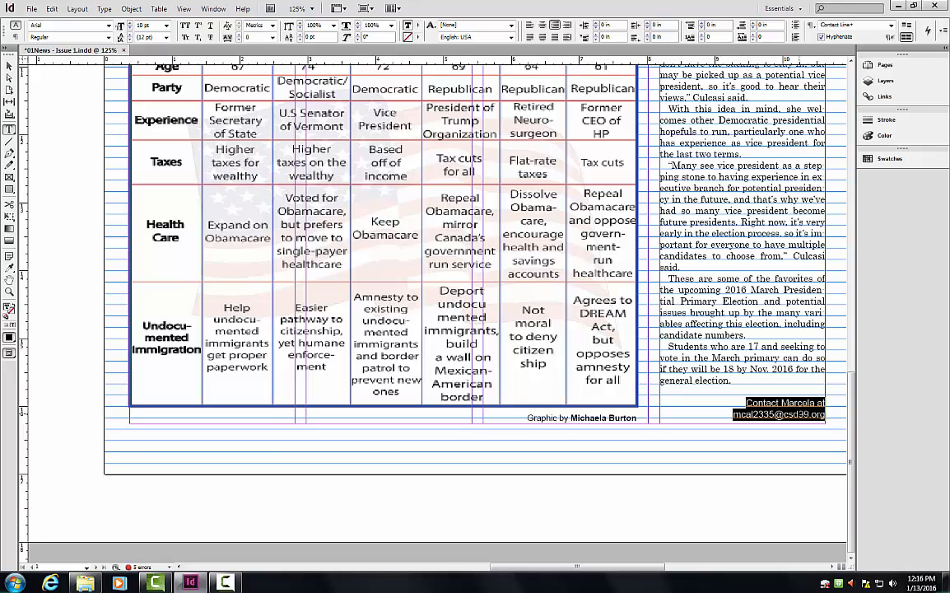
pyautogui.click(689, 489)
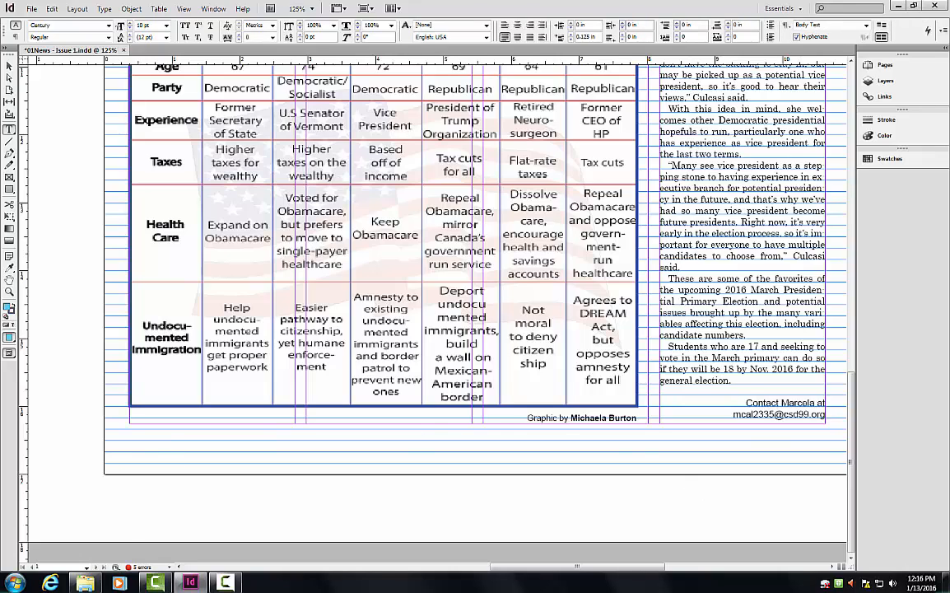
pyautogui.moveTo(552, 566); pyautogui.dragTo(419, 567)
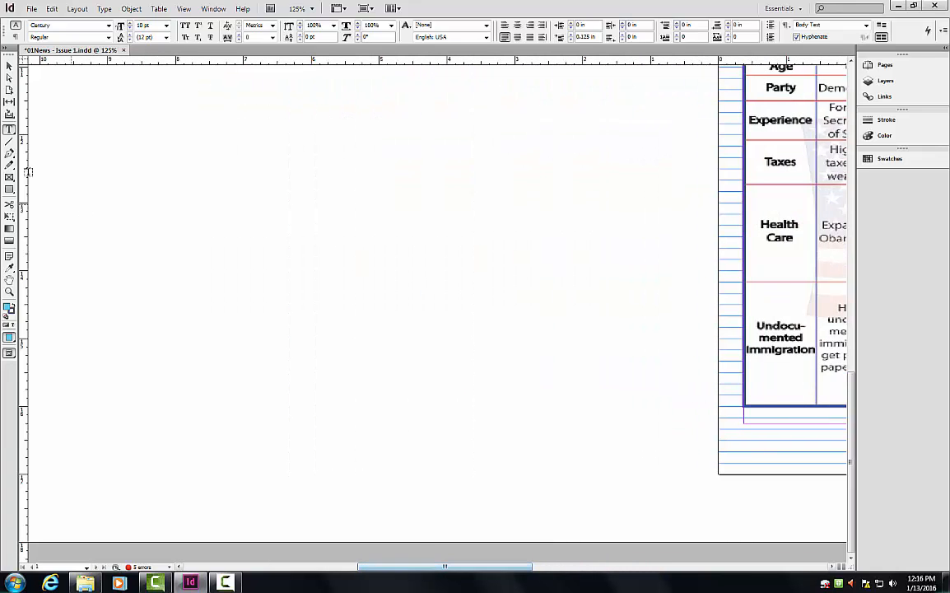
pyautogui.moveTo(95, 184); pyautogui.dragTo(244, 263)
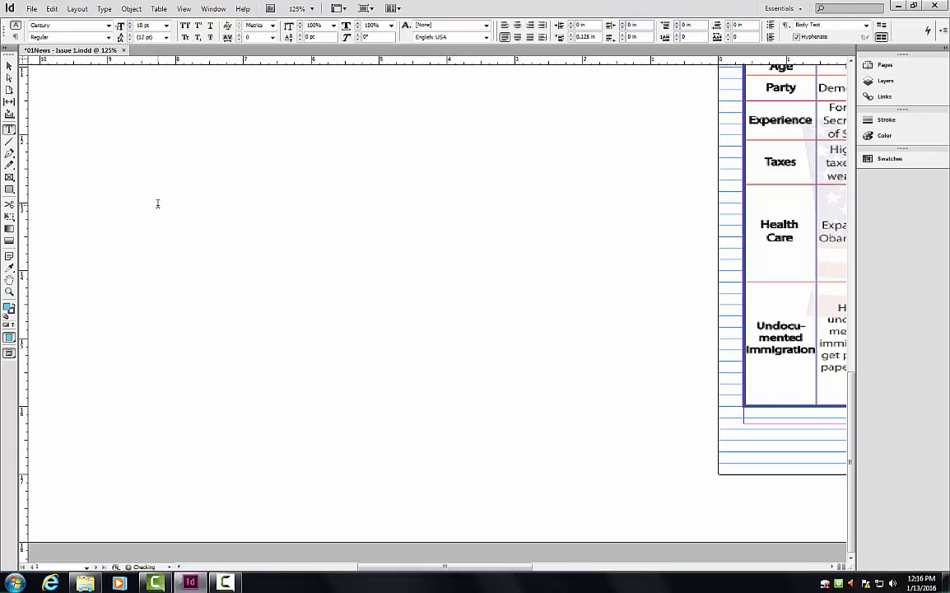
pyautogui.moveTo(400, 567); pyautogui.dragTo(536, 568)
# Paste the contact paragraph into the new text frame.
pyautogui.tripleClick(773, 414)
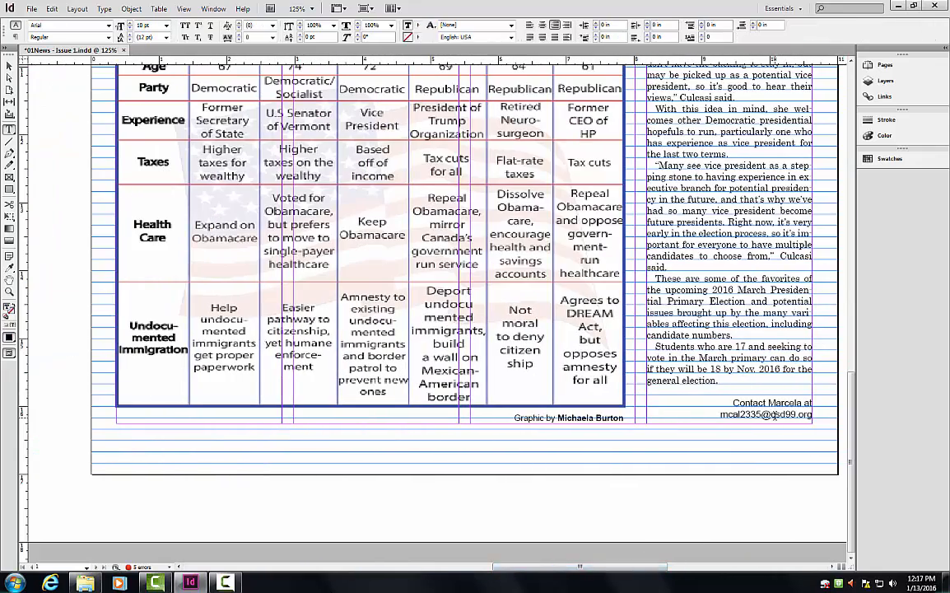
pyautogui.click(772, 414)
pyautogui.hotkey('ctrl', 'c')
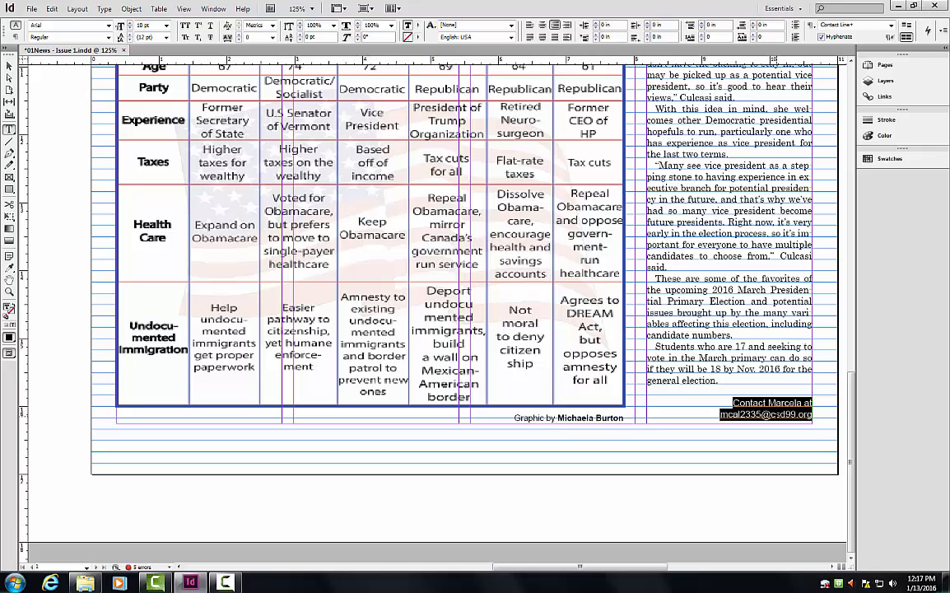
pyautogui.moveTo(595, 567); pyautogui.dragTo(464, 567)
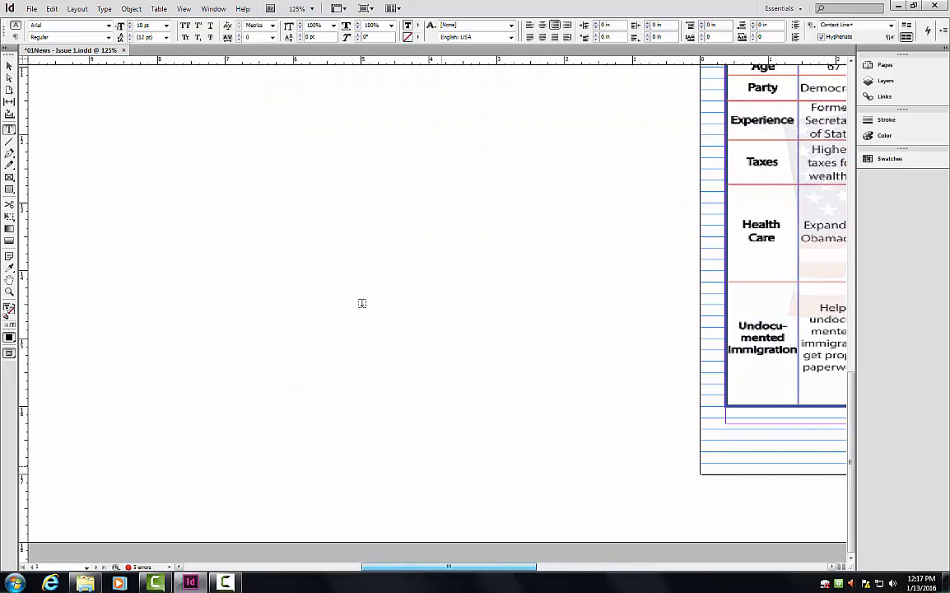
pyautogui.click(361, 303)
pyautogui.moveTo(174, 177); pyautogui.dragTo(226, 211)
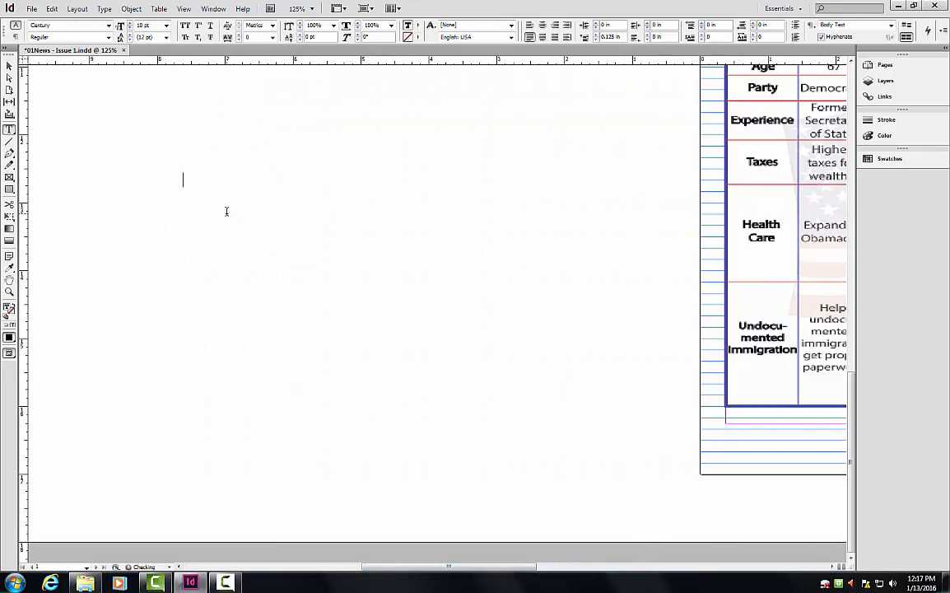
pyautogui.hotkey('ctrl', 'v')
# Give the pasted contact text the Contact Line paragraph style, right-aligned.
pyautogui.hotkey('ctrl', 'a')
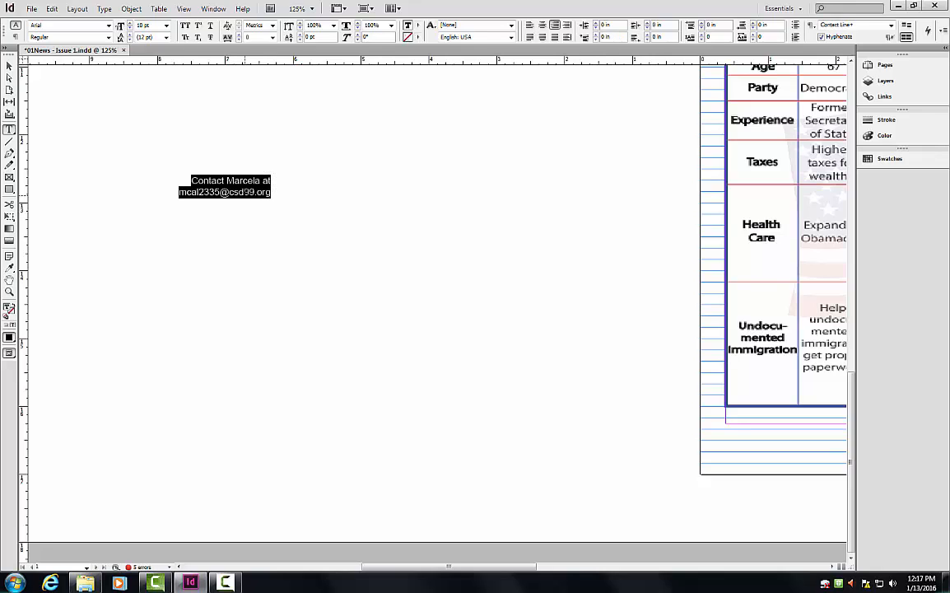
pyautogui.hotkey('ctrl', 'Return')
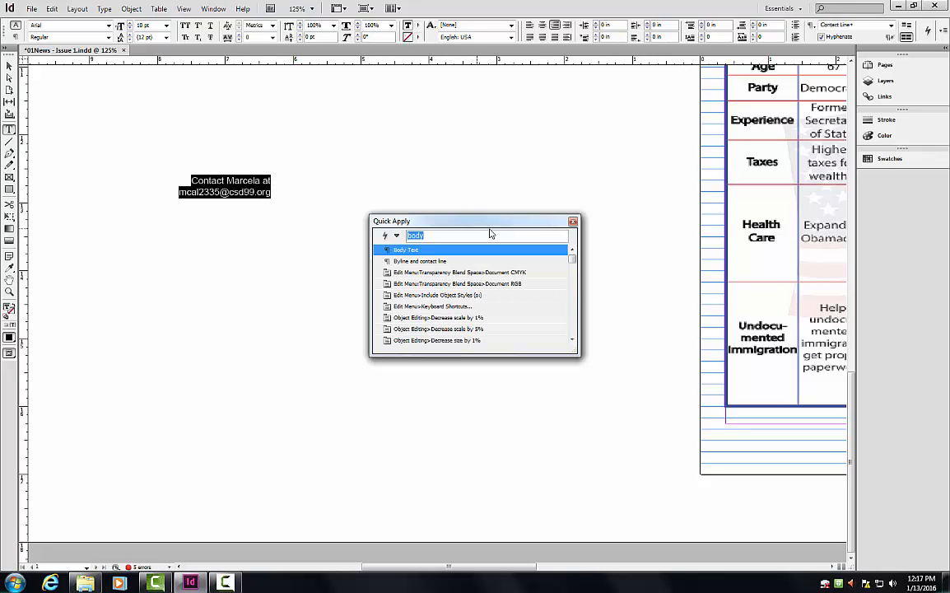
pyautogui.doubleClick(430, 251)
pyautogui.moveTo(270, 194); pyautogui.dragTo(191, 167)
pyautogui.click(928, 33)
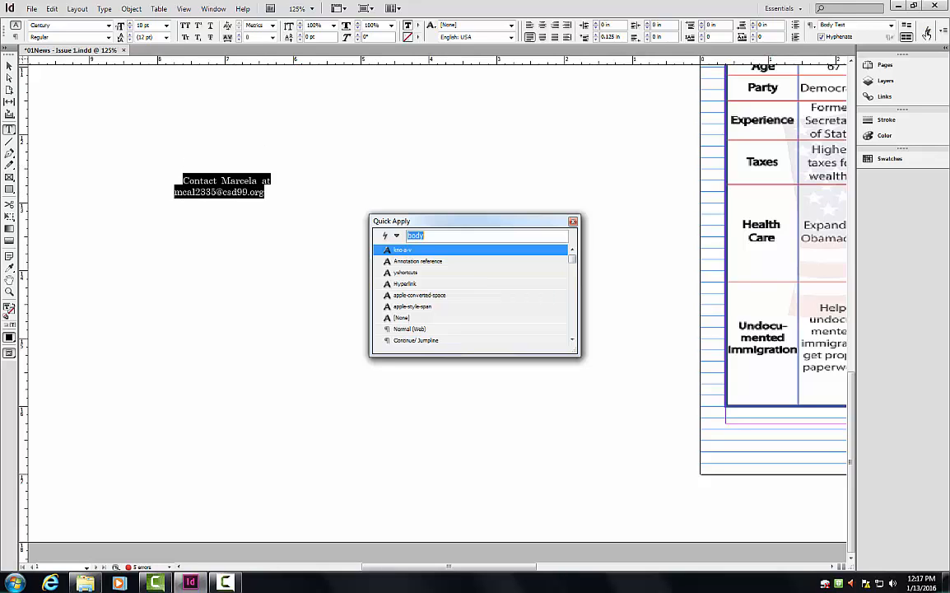
pyautogui.write('cont')
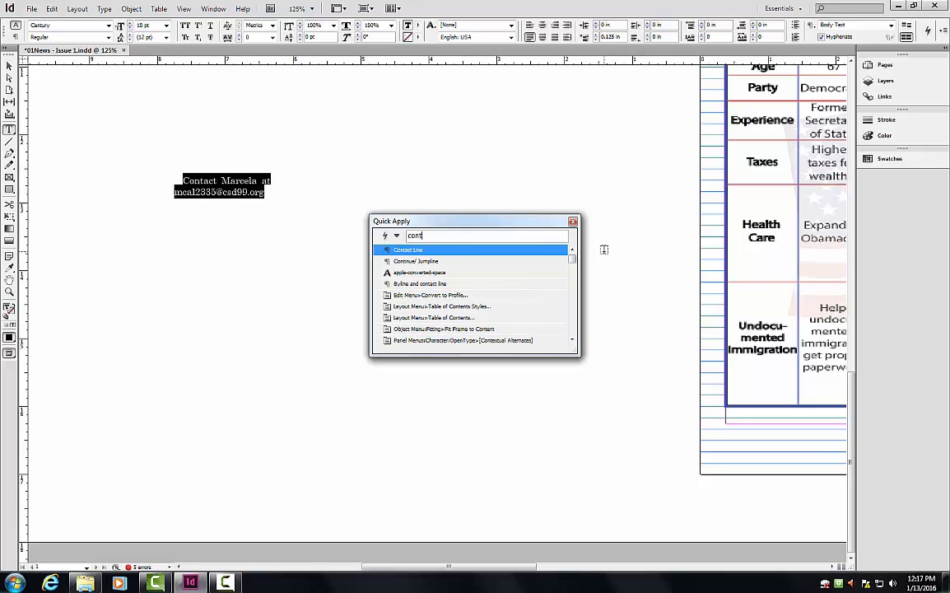
pyautogui.doubleClick(482, 249)
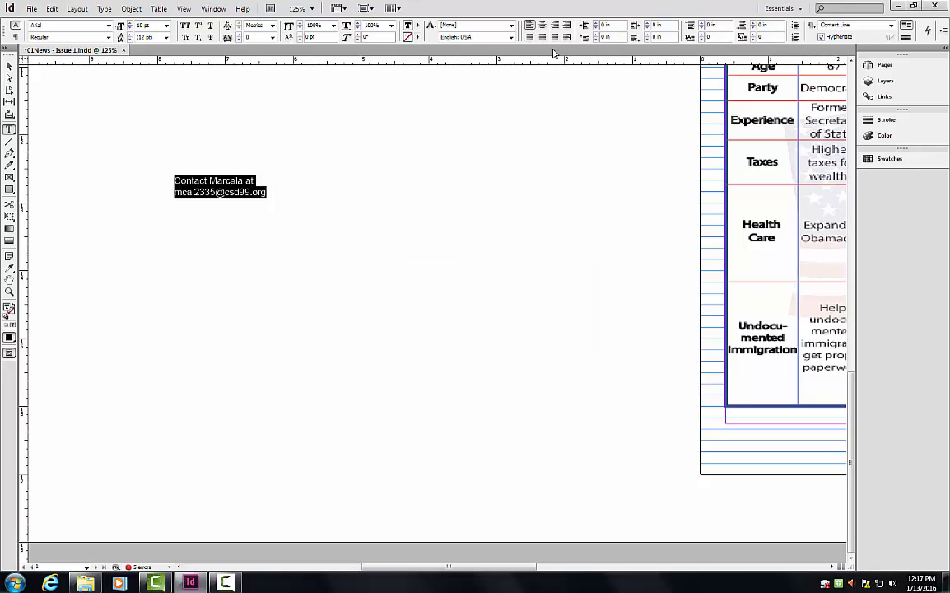
pyautogui.click(554, 26)
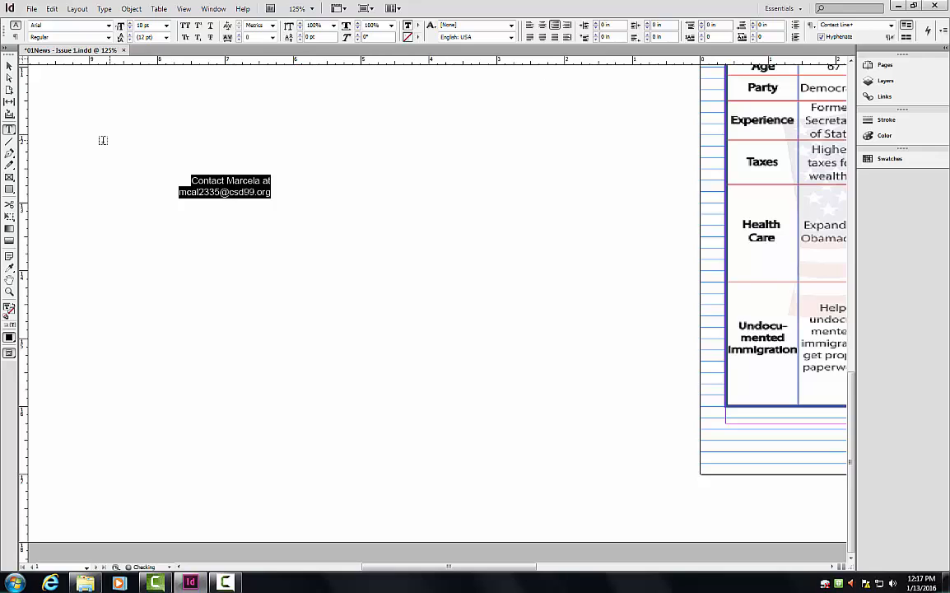
pyautogui.click(115, 188)
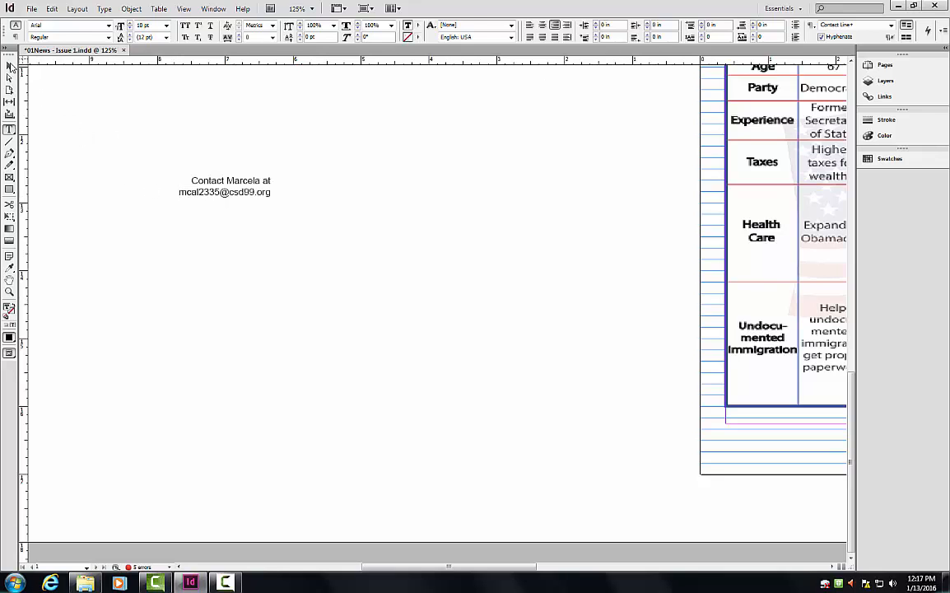
# Move the contact frame to the bottom of the article's right column.
pyautogui.click(10, 67)
pyautogui.moveTo(485, 568); pyautogui.dragTo(519, 570)
pyautogui.moveTo(99, 214); pyautogui.dragTo(473, 462)
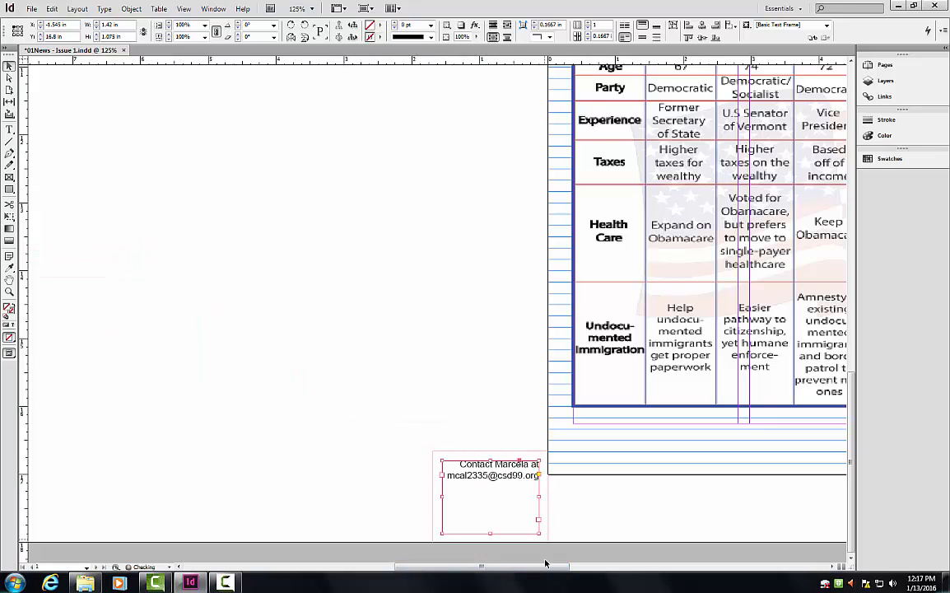
pyautogui.moveTo(545, 567); pyautogui.dragTo(643, 577)
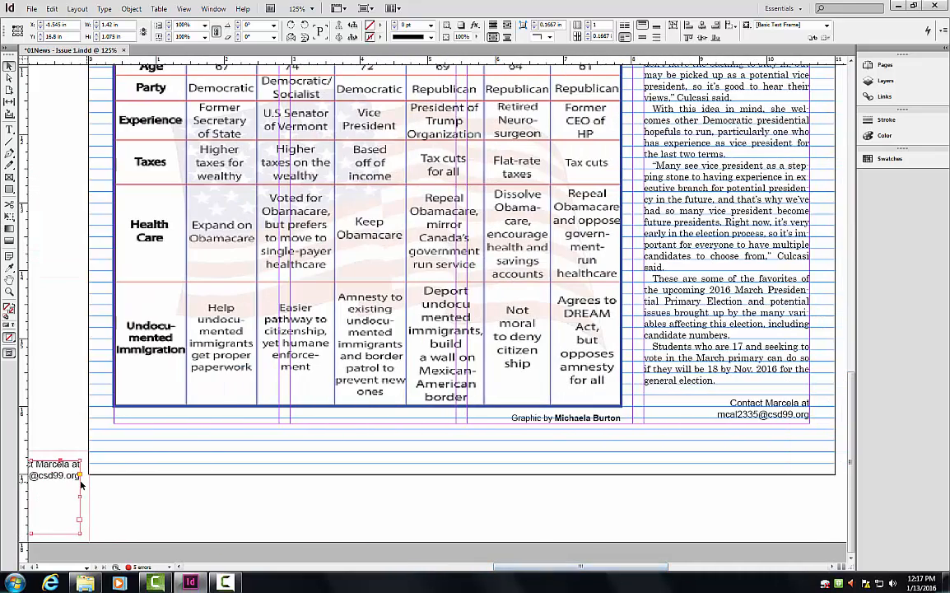
pyautogui.moveTo(67, 478); pyautogui.dragTo(787, 417)
pyautogui.click(762, 479)
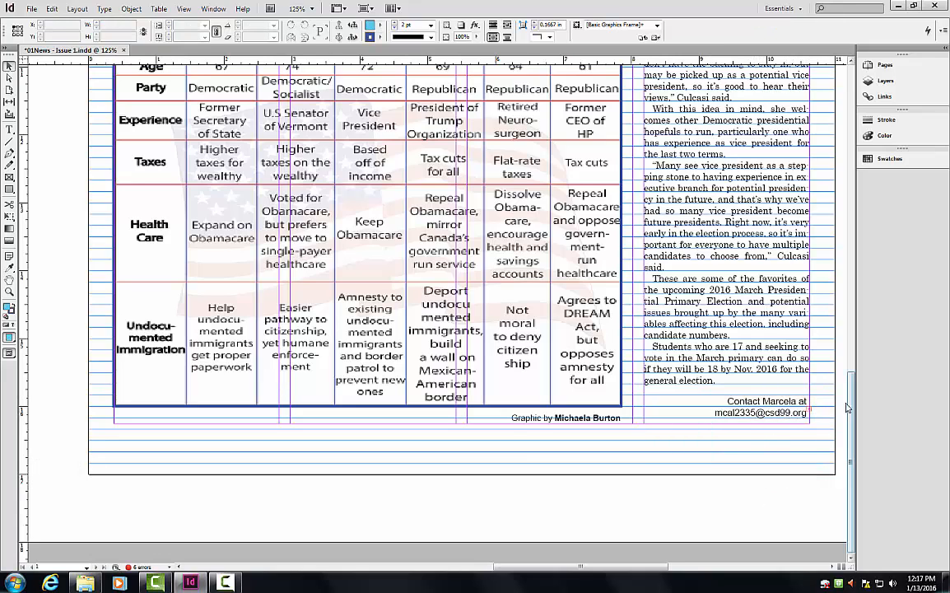